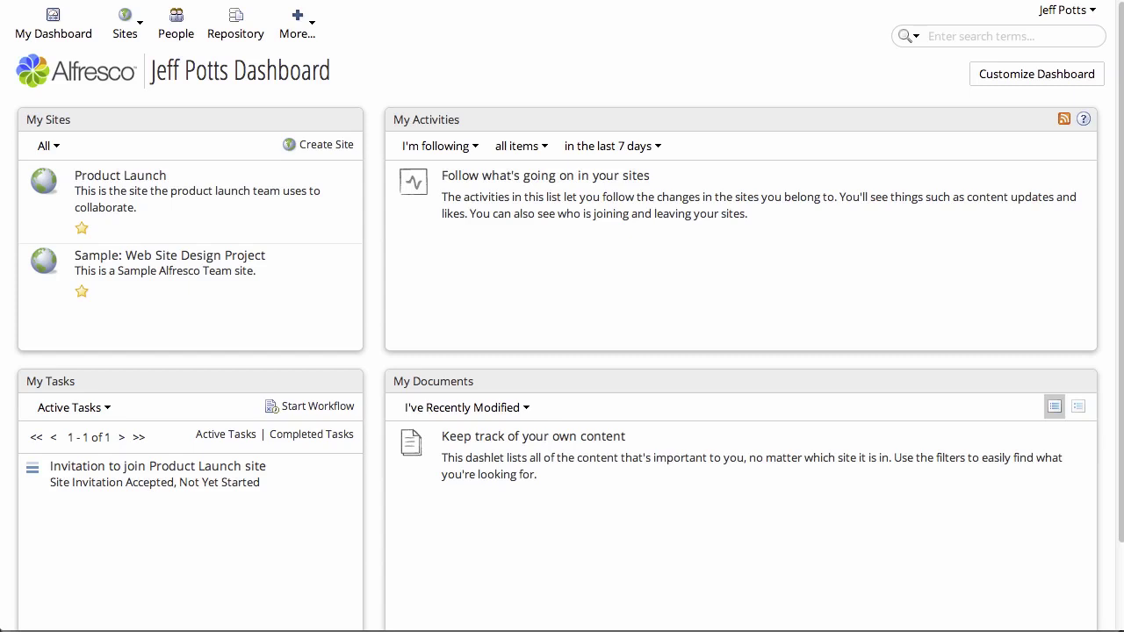
# Search the admin Users page for 'test' to list five test accounts, then log out of Share.
pyautogui.click(289, 34)
pyautogui.click(332, 342)
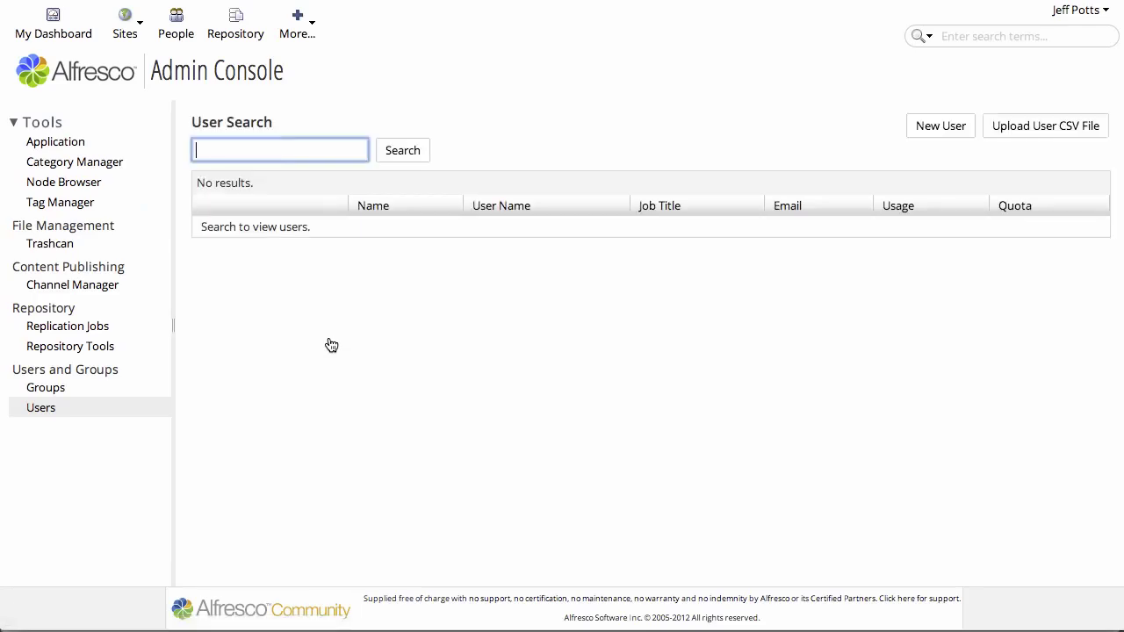
pyautogui.write('test')
pyautogui.press('Return')
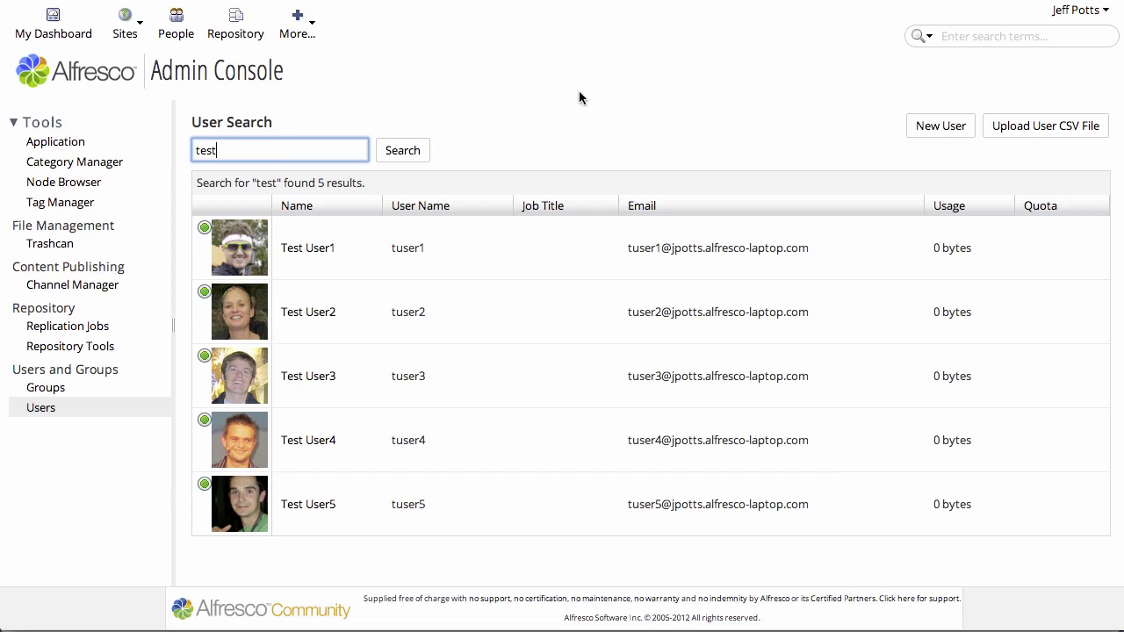
pyautogui.click(1056, 13)
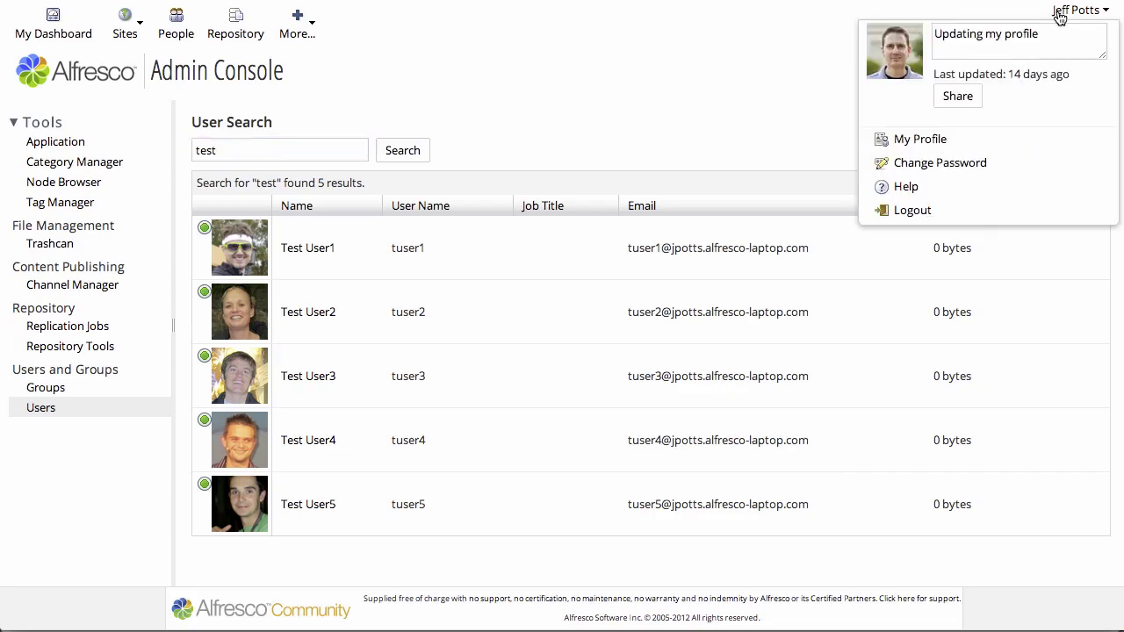
pyautogui.click(909, 213)
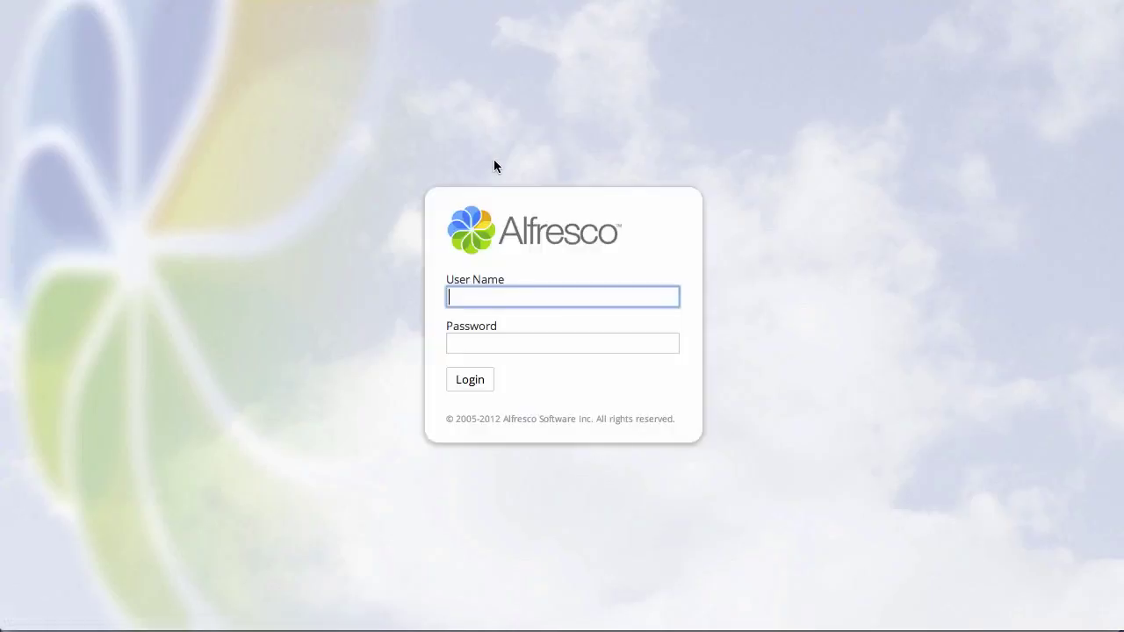
# In Eclipse's LDAP Browser, inspect dc=someco,dc=com, ou=groups, ou=people, uid=tuser10 and cn=Test Group 1.
pyautogui.press('super+Tab')
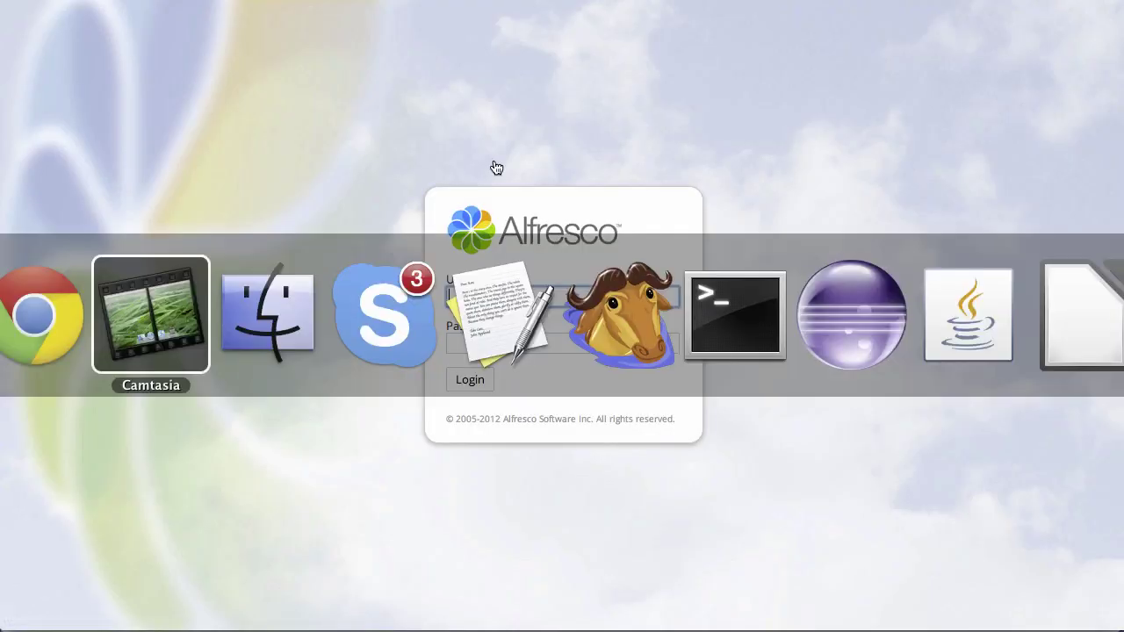
pyautogui.press('super+Tab')
pyautogui.press('super+Tab')
pyautogui.press('super+Tab')
pyautogui.press('super+Tab')
pyautogui.press('super+Tab')
pyautogui.press('super+Tab')
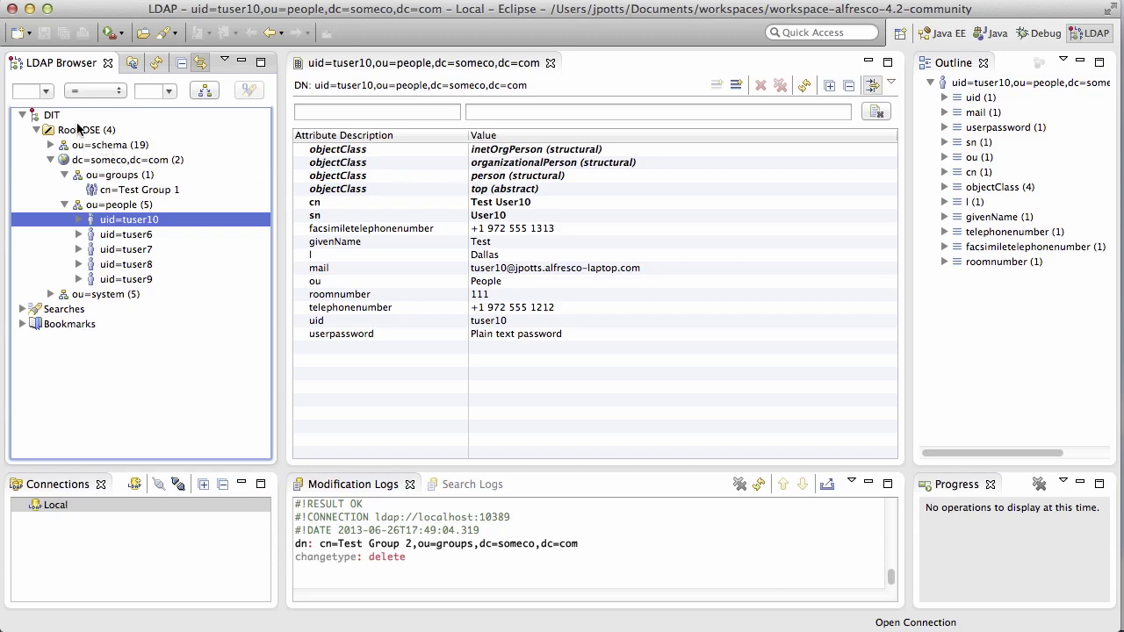
pyautogui.click(147, 163)
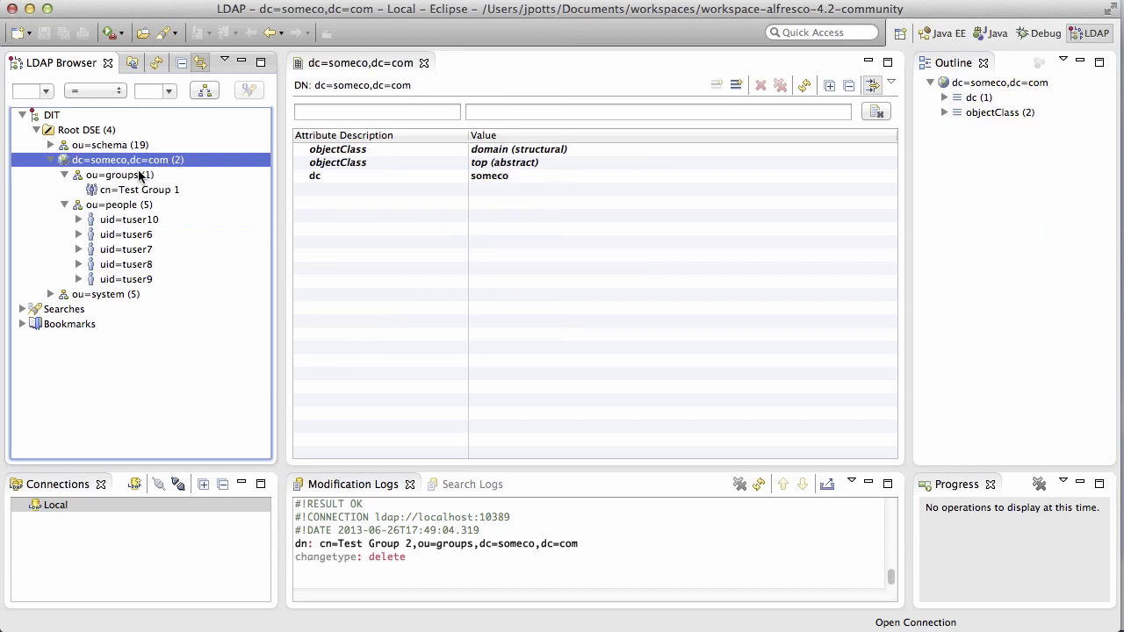
pyautogui.moveTo(144, 175); pyautogui.dragTo(222, 195)
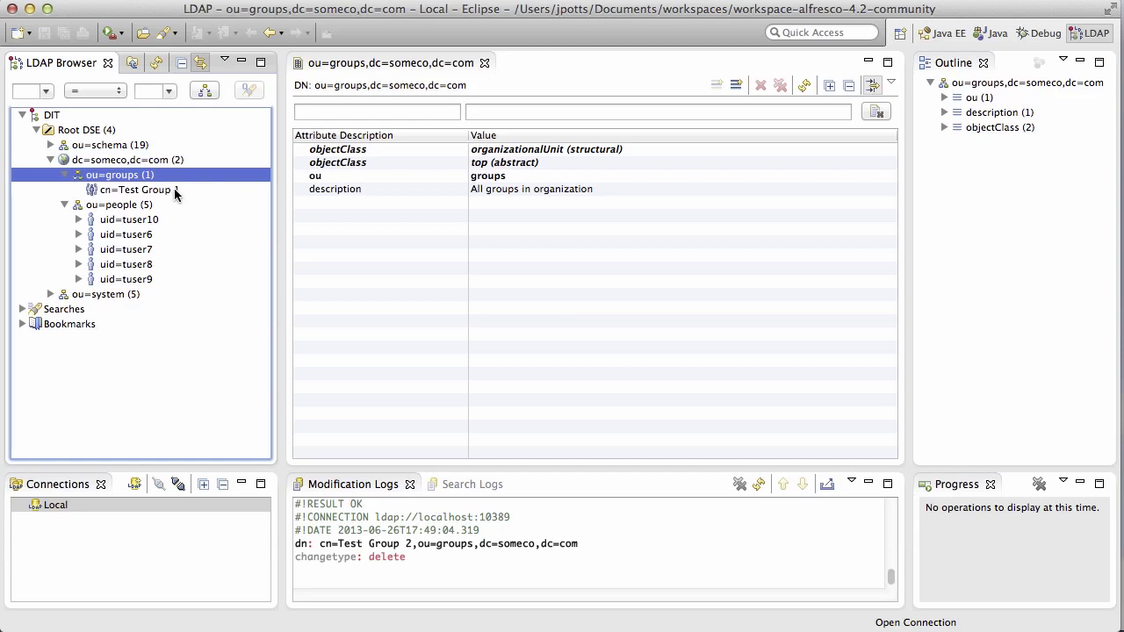
pyautogui.click(145, 205)
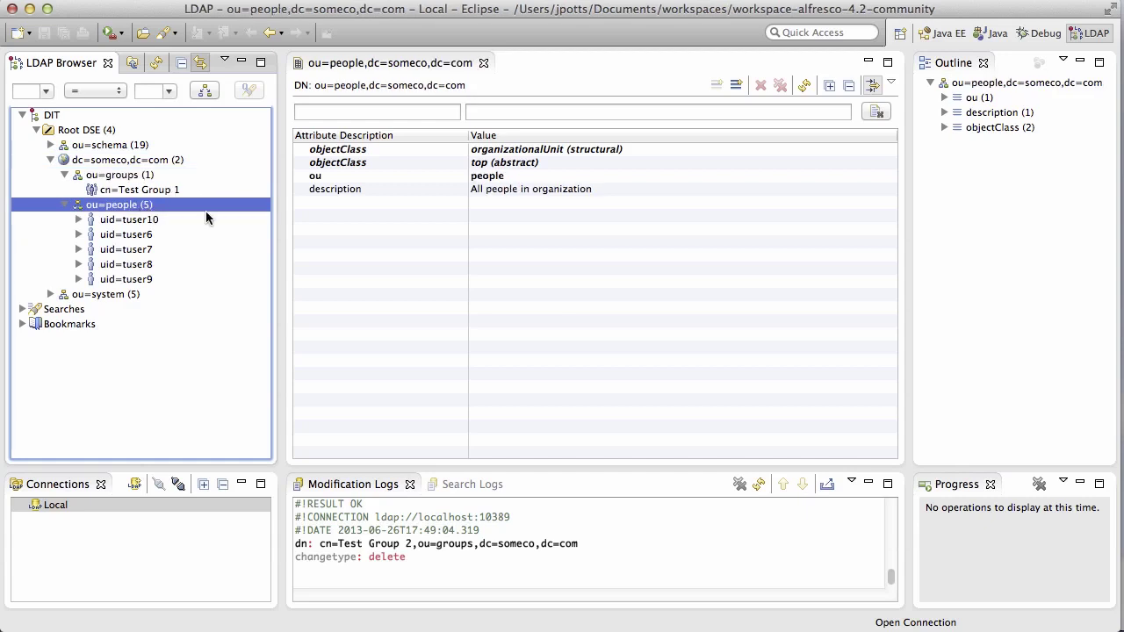
pyautogui.click(128, 222)
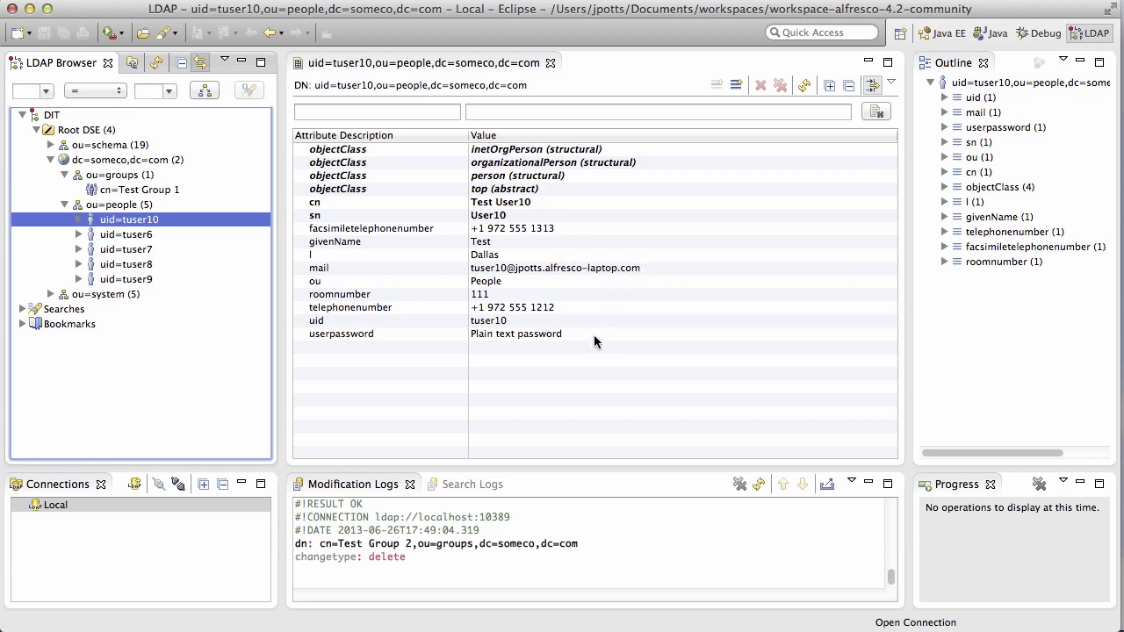
pyautogui.click(164, 189)
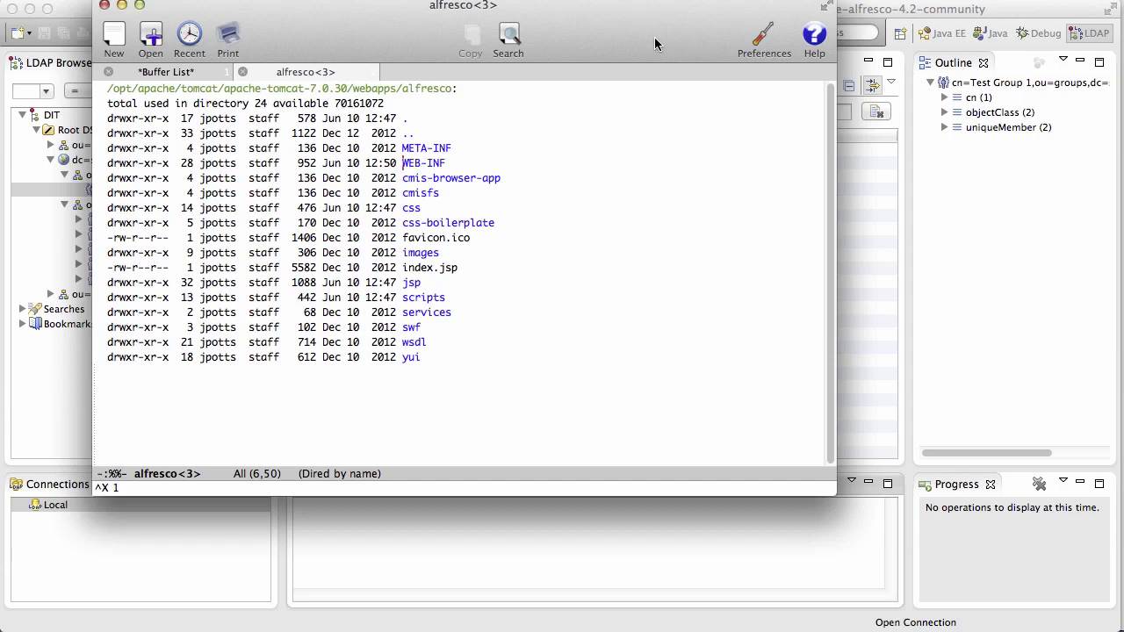
# Open ldap-authentication.properties from WEB-INF/classes/alfresco/subsystems/Authentication/ldap.
pyautogui.press('Return')
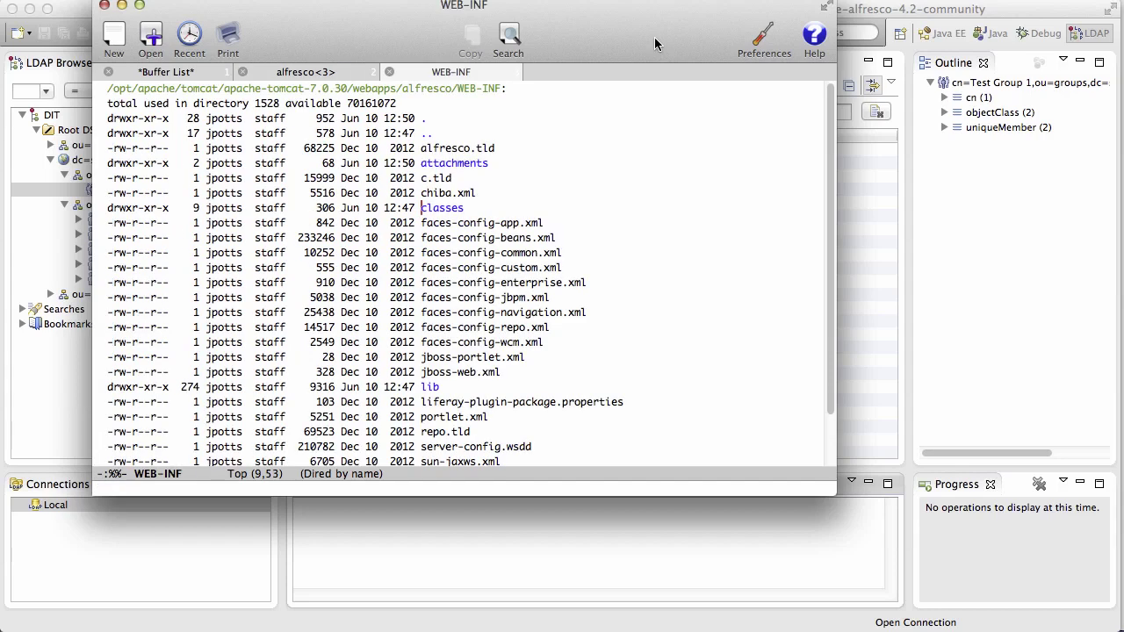
pyautogui.press('Return')
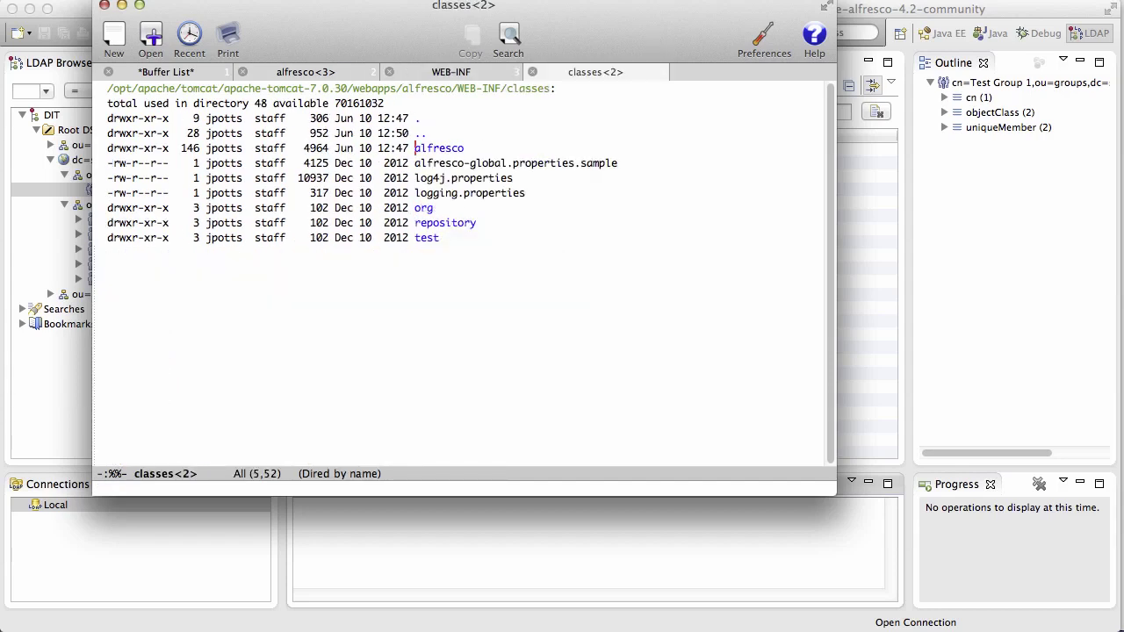
pyautogui.press('Return')
pyautogui.press('Return')
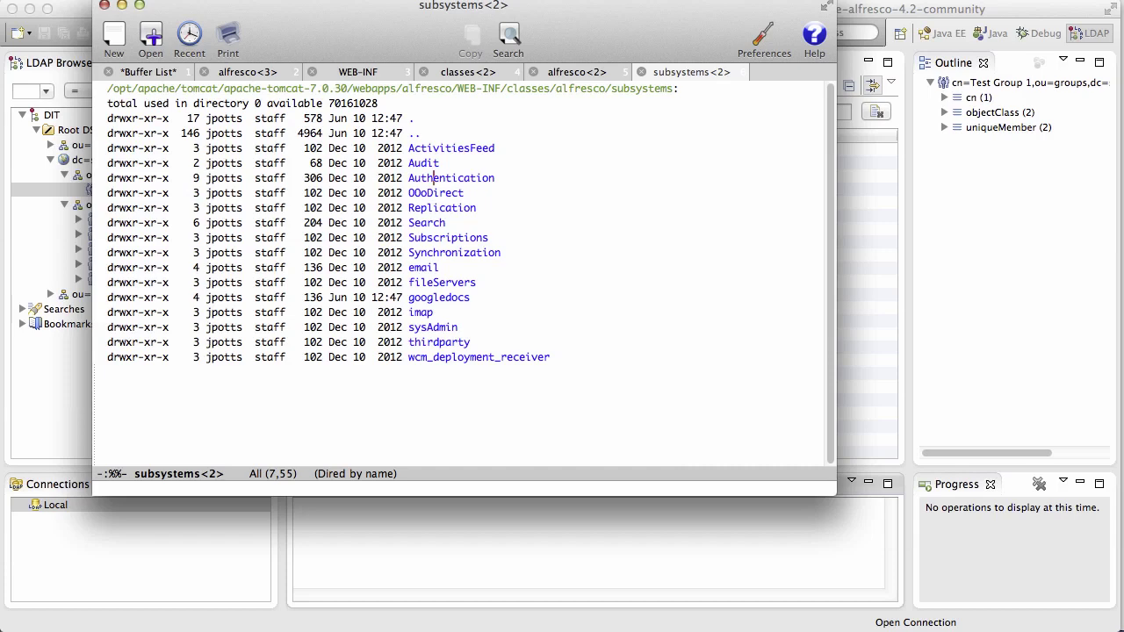
pyautogui.press('Return')
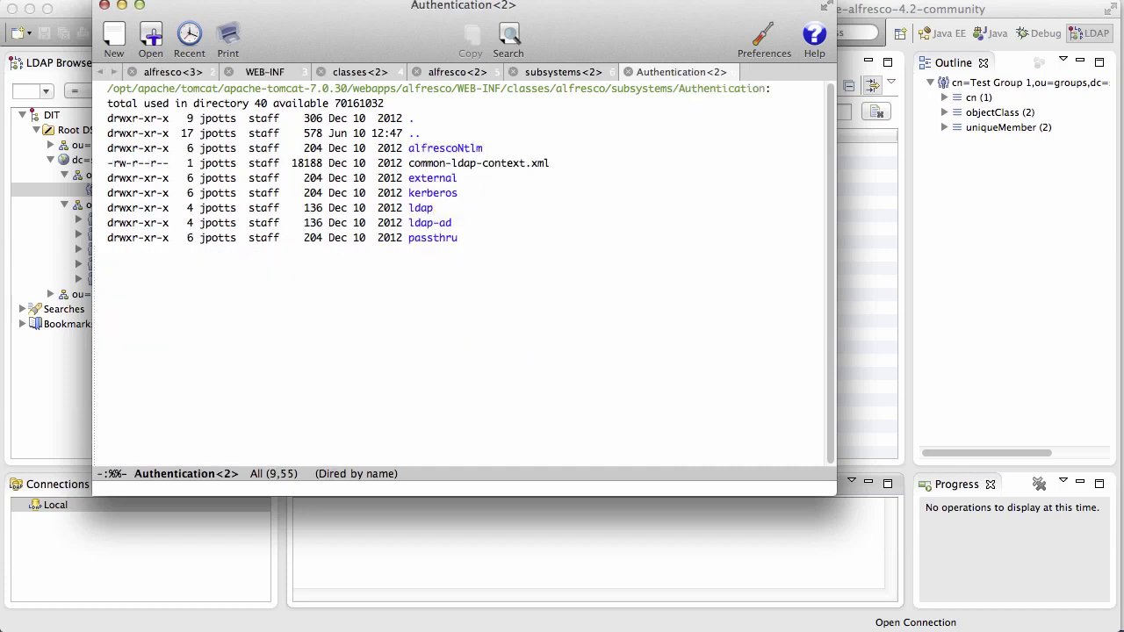
pyautogui.press('Return')
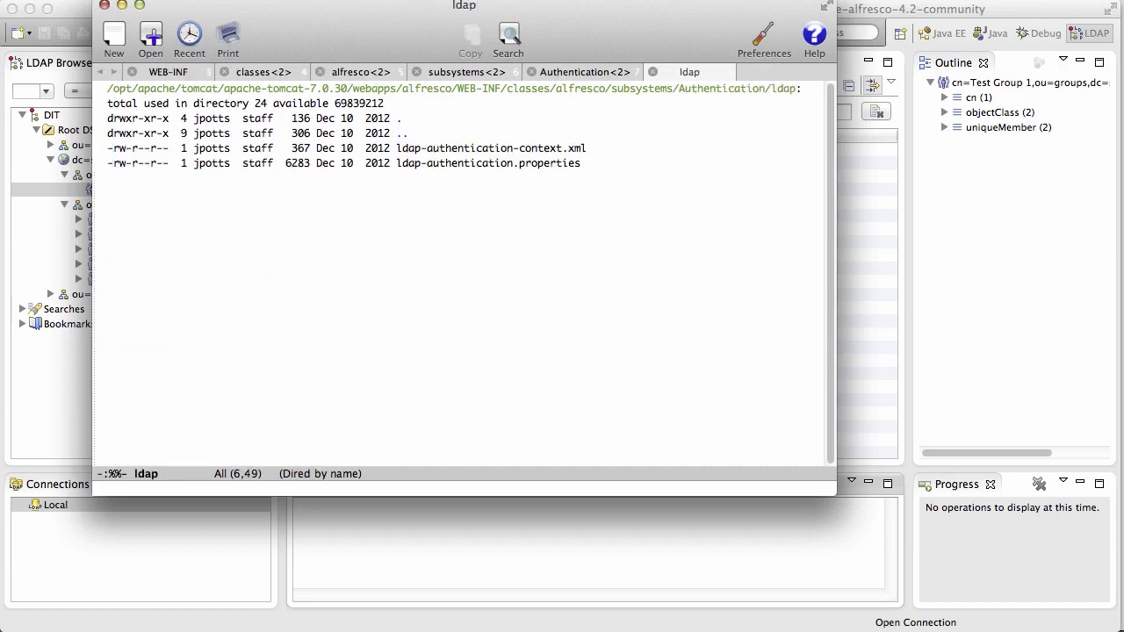
pyautogui.press('Return')
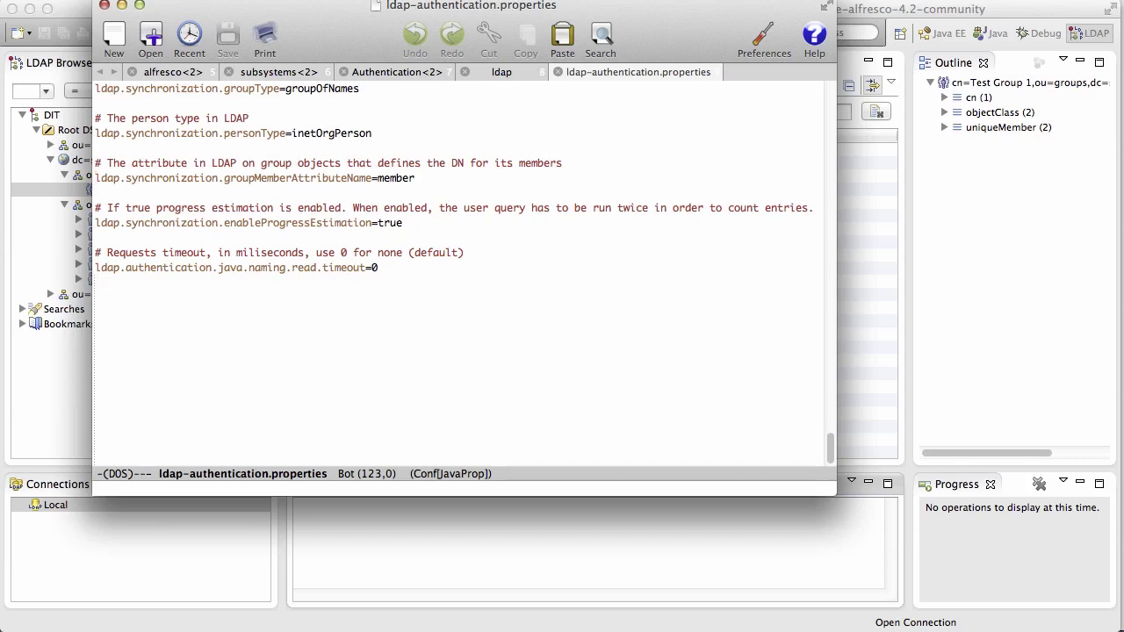
# Switch the other window to the Tomcat shared directory buffer from the buffer list.
pyautogui.hotkey('ctrl', 'x')
pyautogui.hotkey('ctrl', 'b')
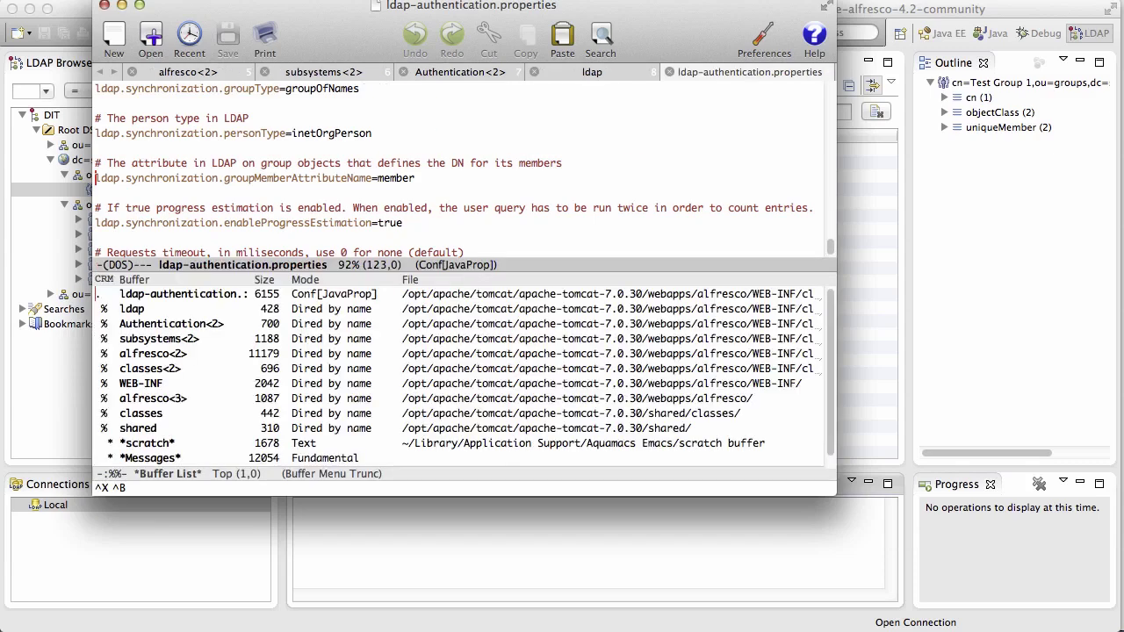
pyautogui.hotkey('ctrl', 'x')
pyautogui.press('o')
pyautogui.press('Down')
pyautogui.press('Down')
pyautogui.press('Down')
pyautogui.press('Down')
pyautogui.press('Down')
pyautogui.press('Down')
pyautogui.press('Down')
pyautogui.press('Down')
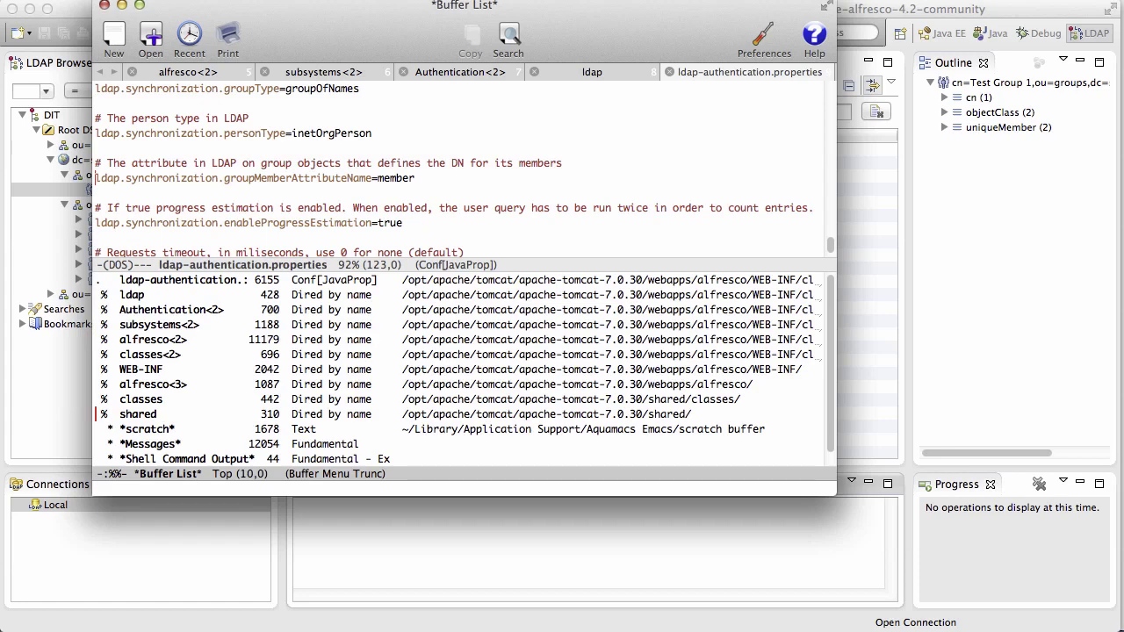
pyautogui.press('Return')
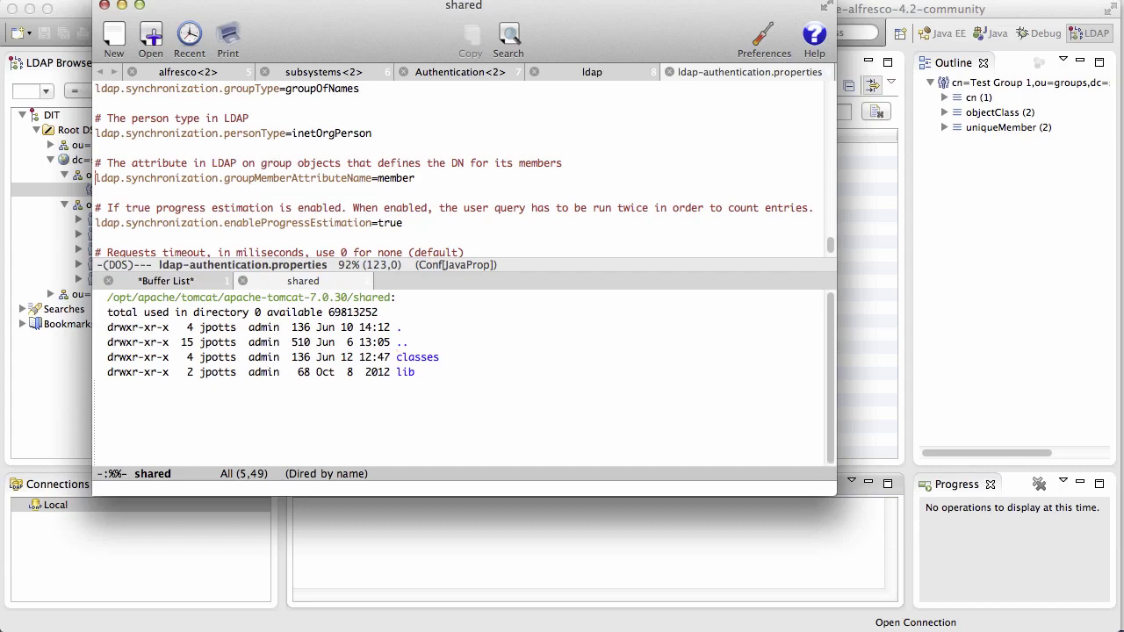
# Open the ldap1 ldap-authentication.properties under shared/classes/alfresco/extension/subsystems/Authentication/ldap.
pyautogui.press('Return')
pyautogui.press('Return')
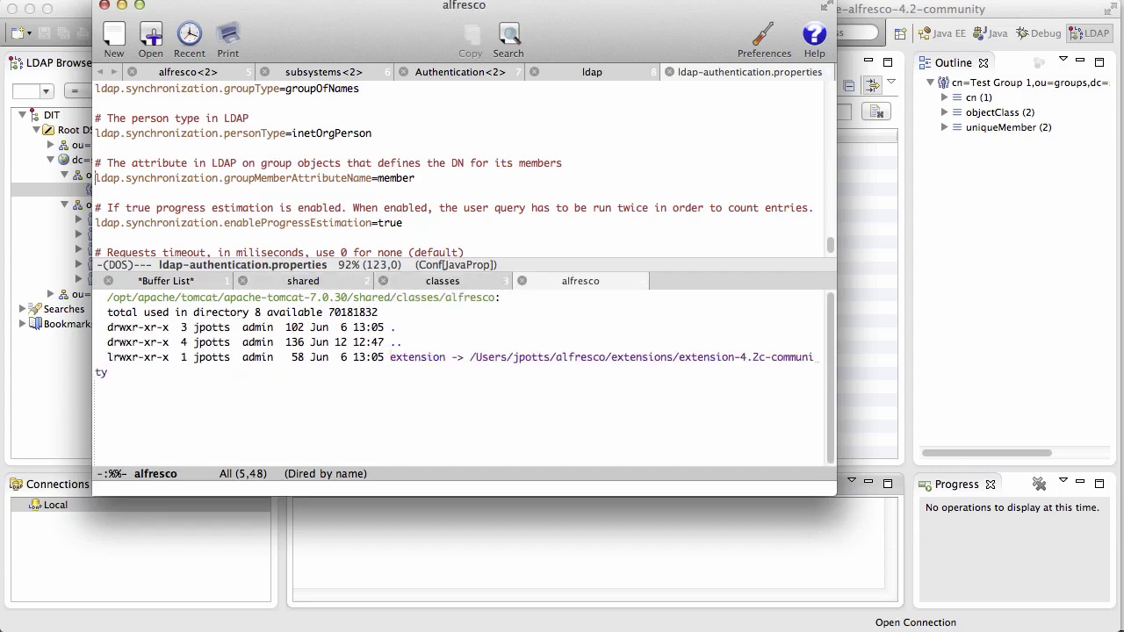
pyautogui.press('Return')
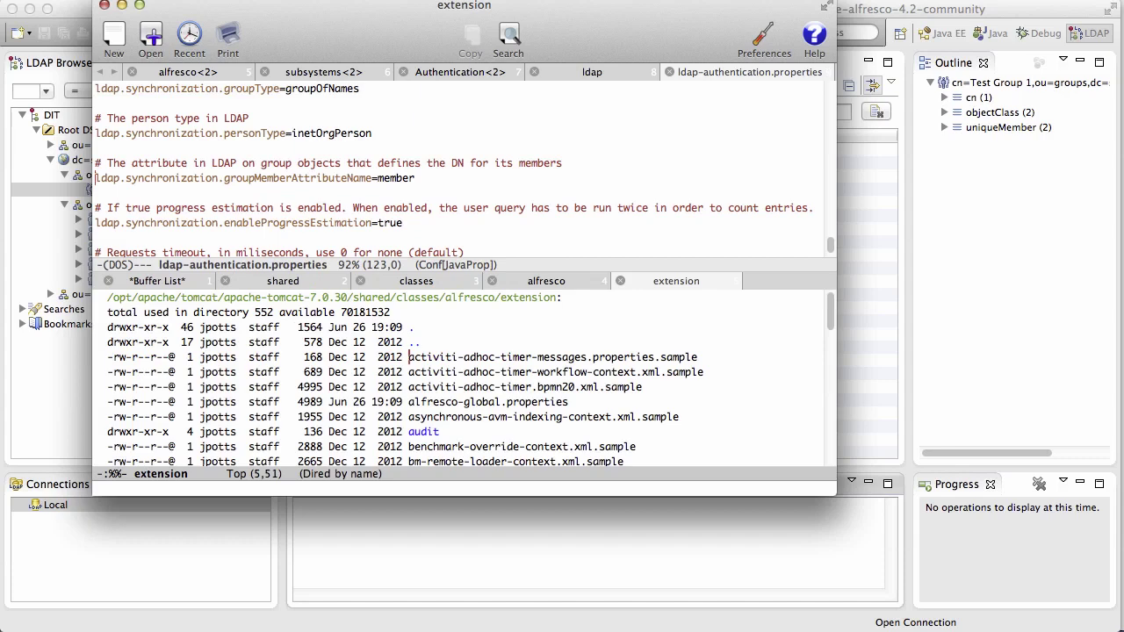
pyautogui.hotkey('ctrl', 's')
pyautogui.write('sub')
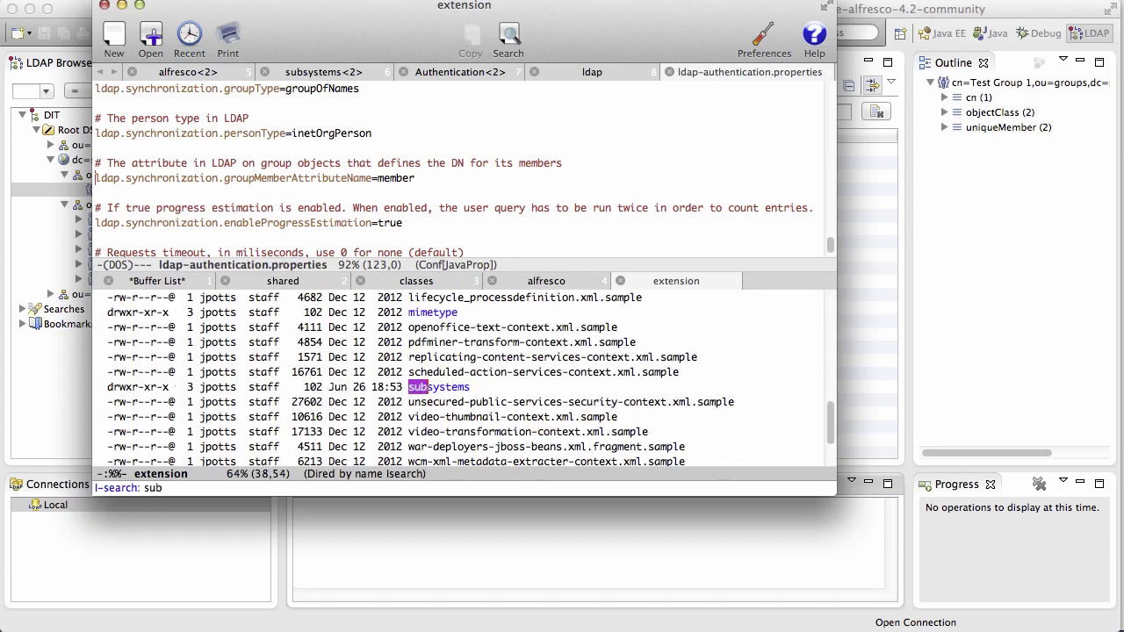
pyautogui.press('Return')
pyautogui.press('Return')
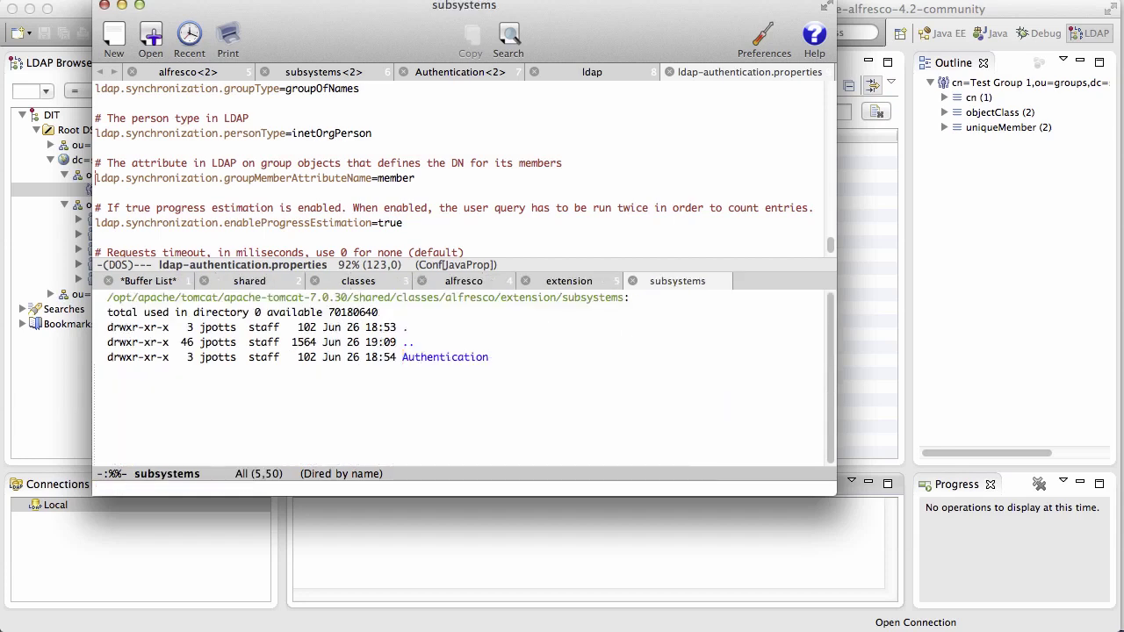
pyautogui.press('Return')
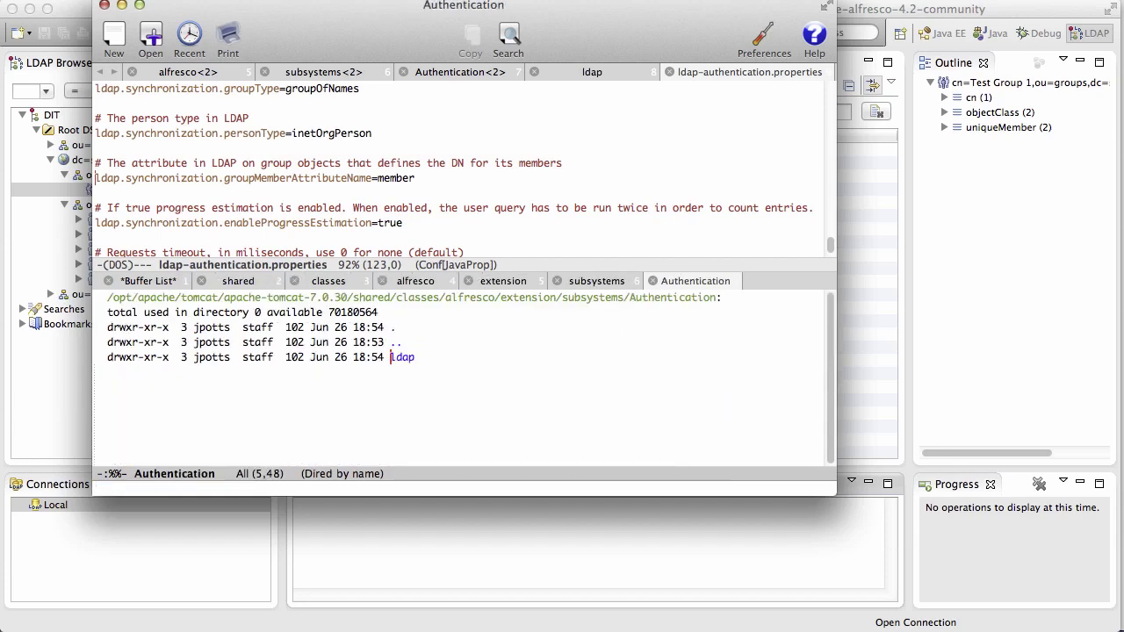
pyautogui.press('Return')
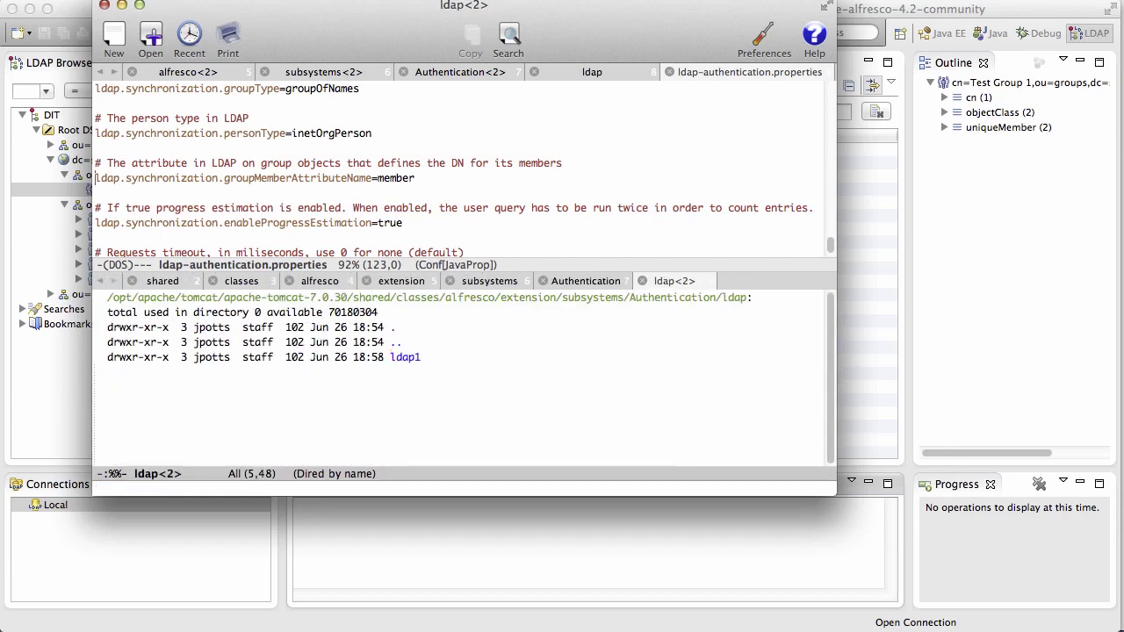
pyautogui.press('Return')
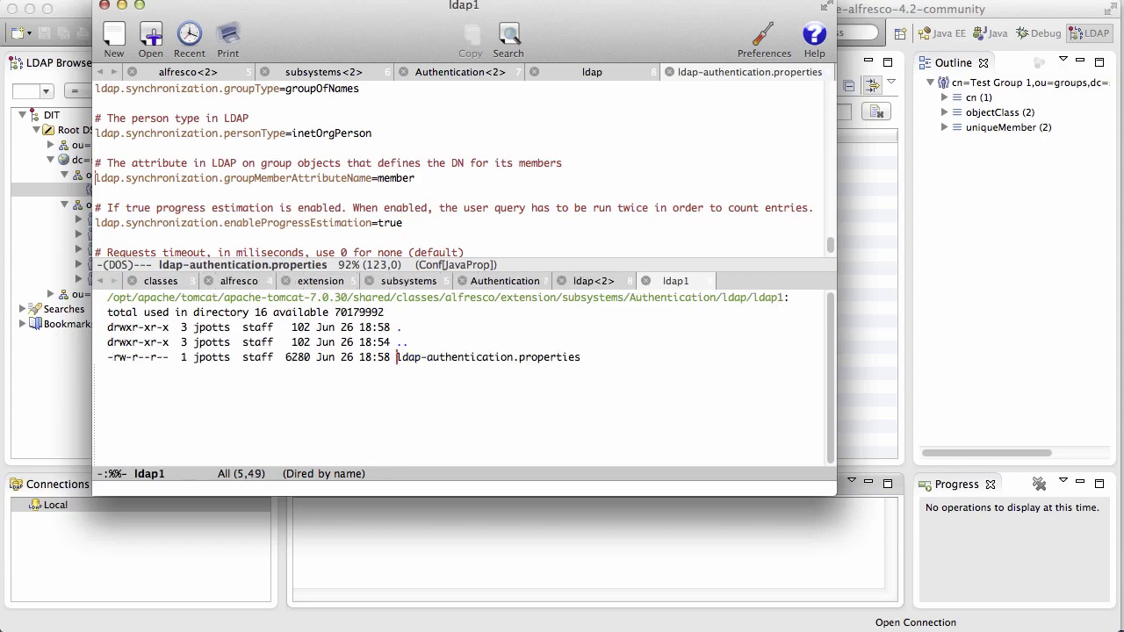
pyautogui.press('Return')
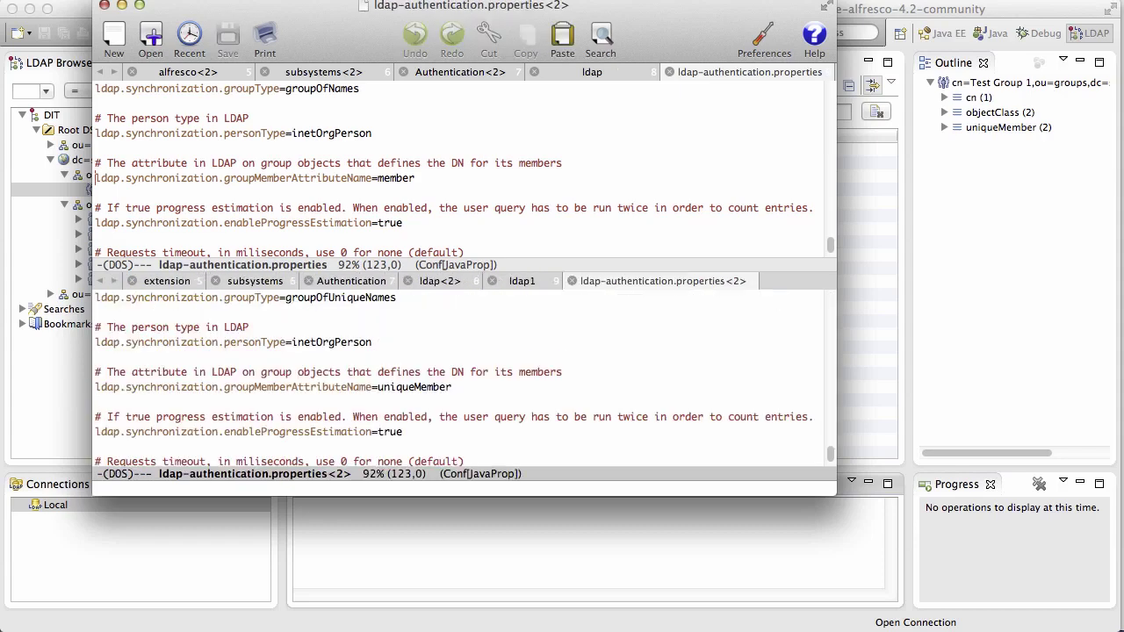
# Run ediff-buffers on the two ldap-authentication.properties buffers.
pyautogui.hotkey('alt', 'x')
pyautogui.write('ediff-')
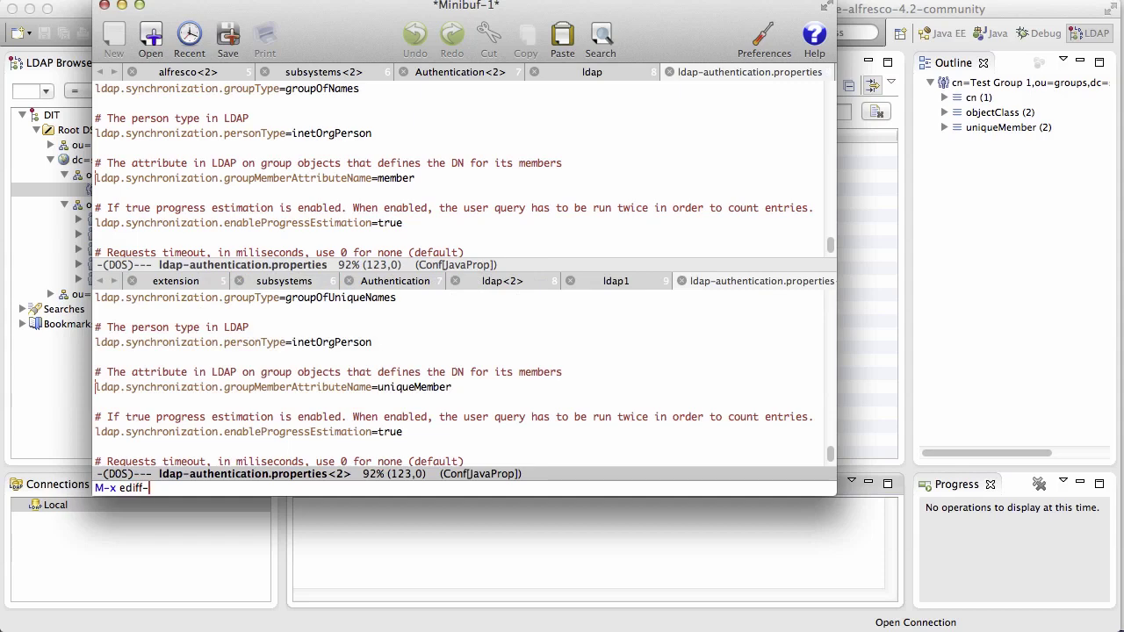
pyautogui.write('buffers')
pyautogui.press('Return')
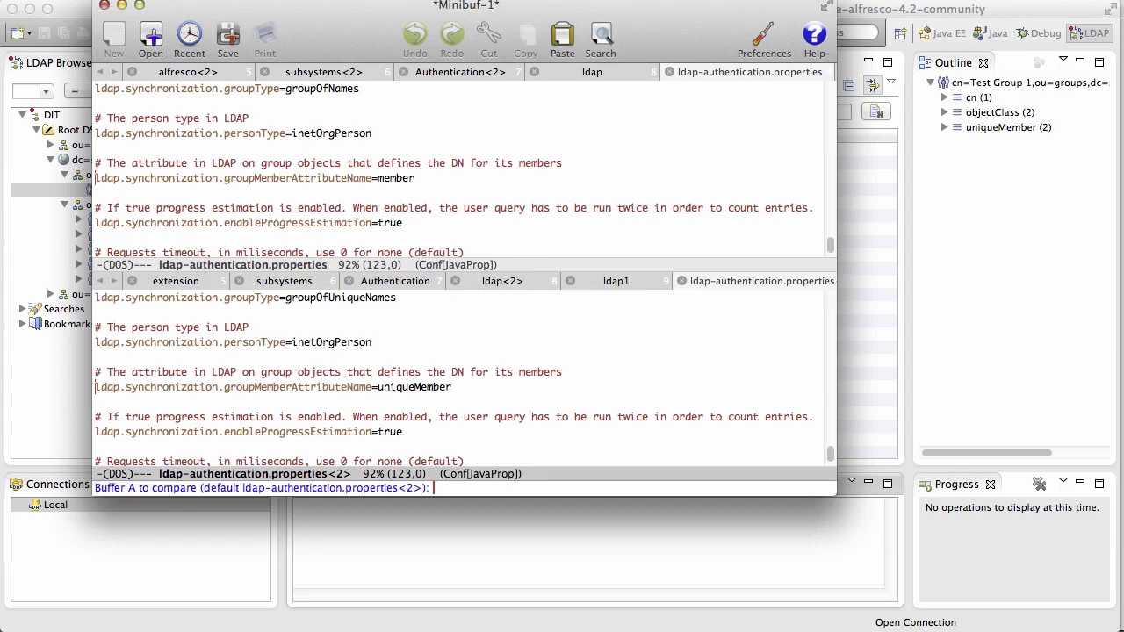
pyautogui.press('Return')
pyautogui.press('Return')
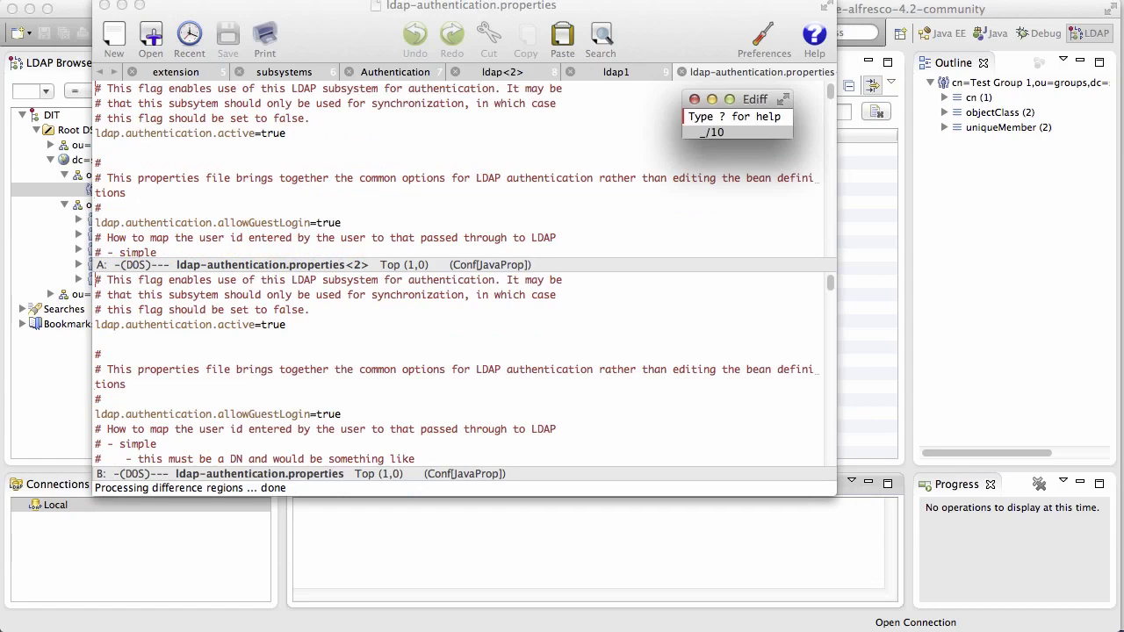
# Step through all 10 differences, from the server URL to the member attribute.
pyautogui.press('n')
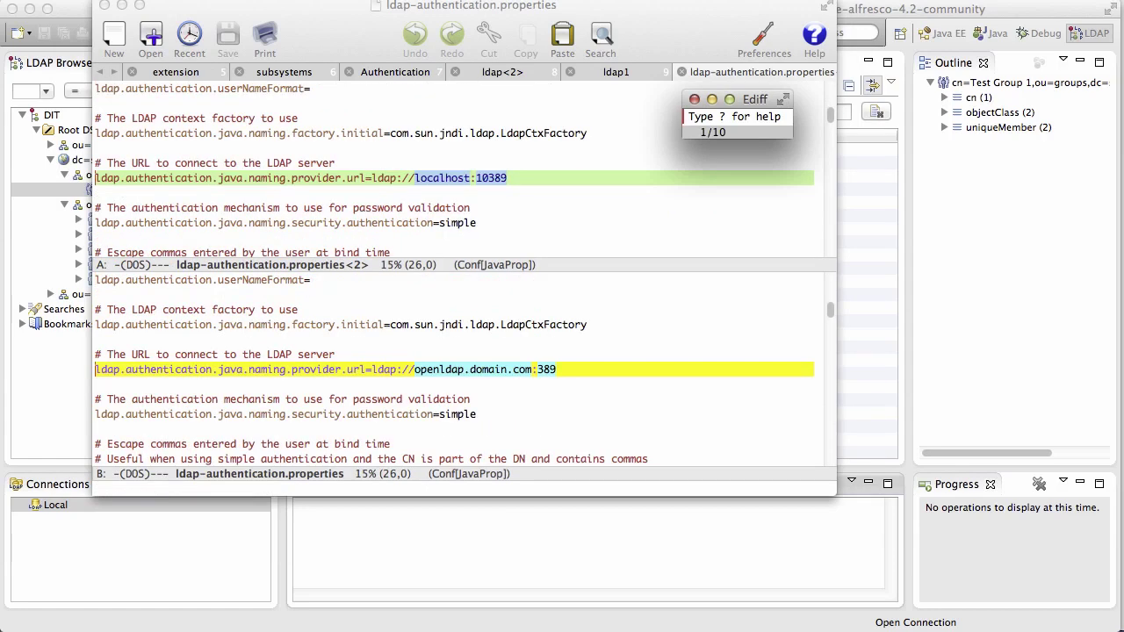
pyautogui.press('n')
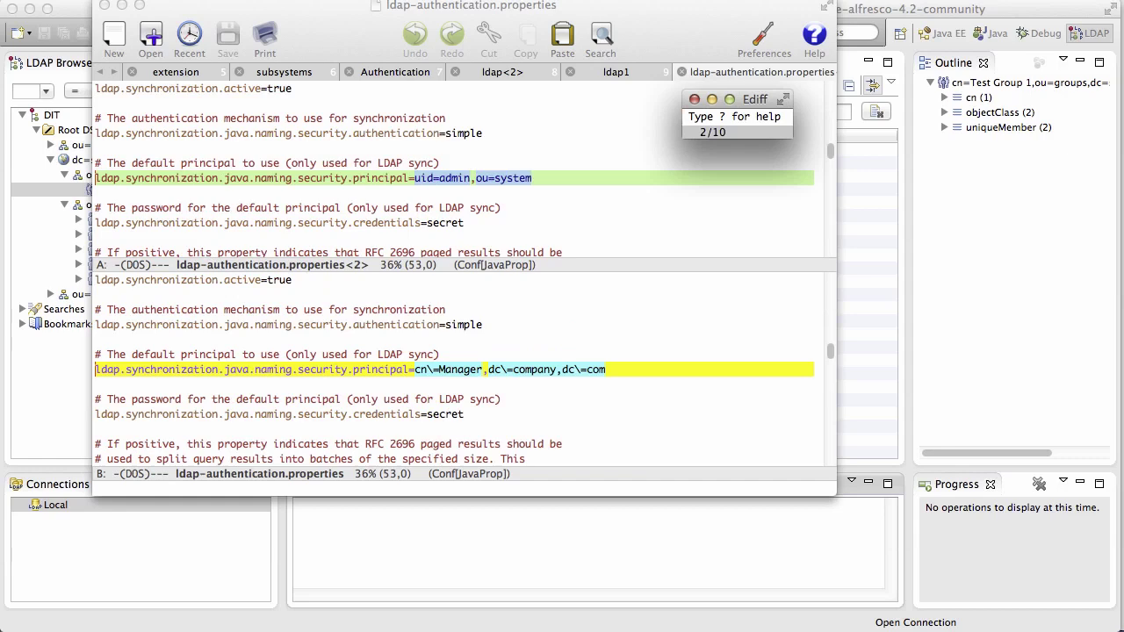
pyautogui.press('n')
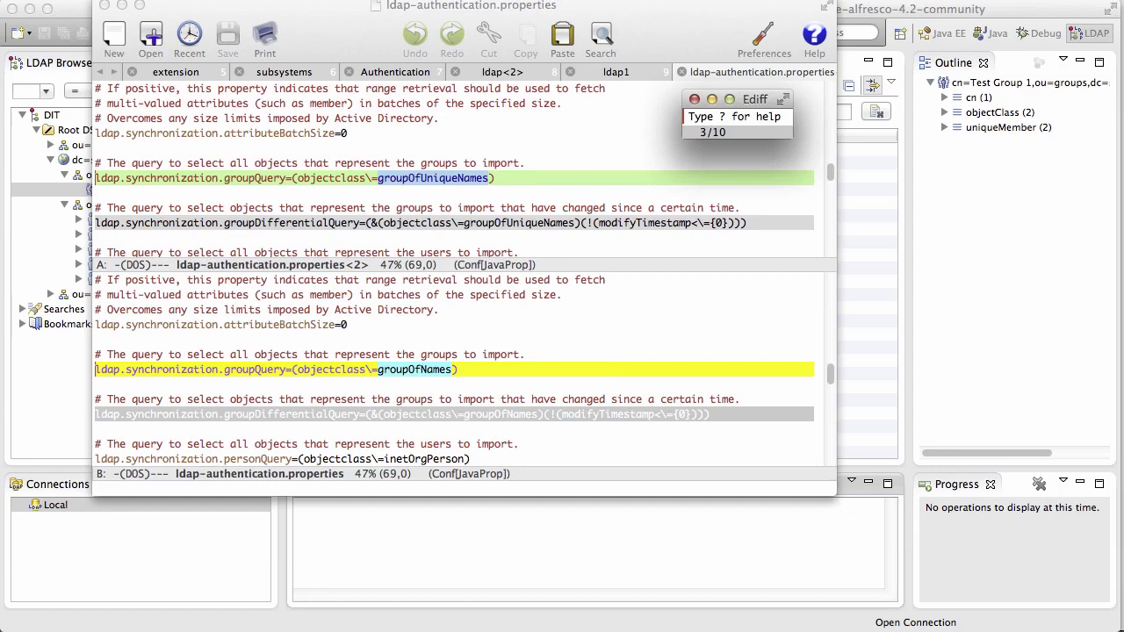
pyautogui.press('n')
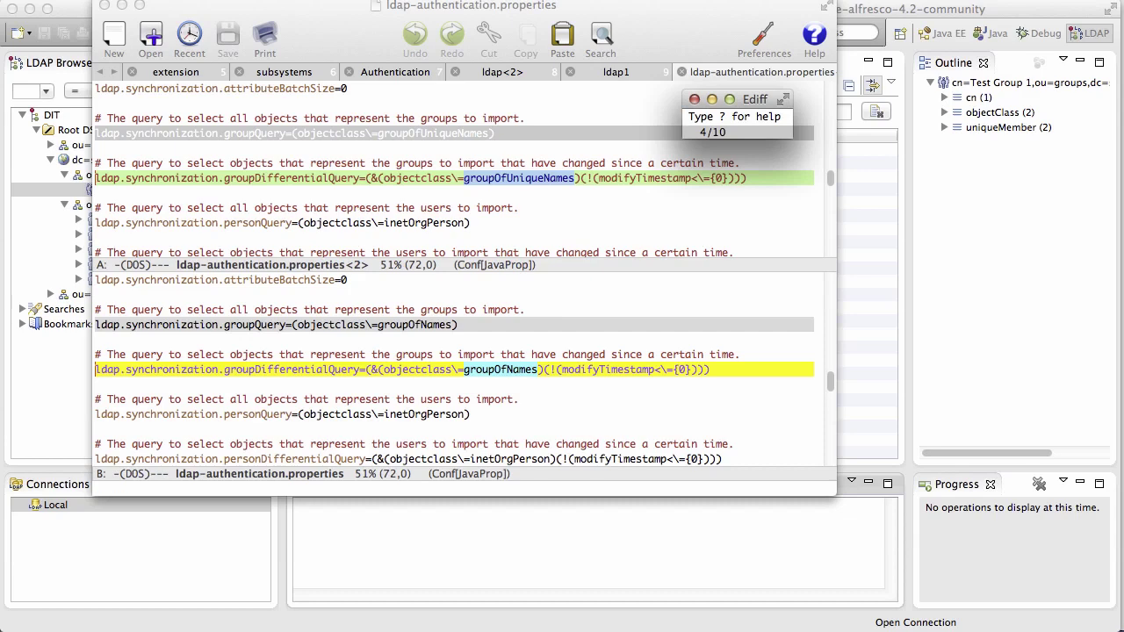
pyautogui.press('n')
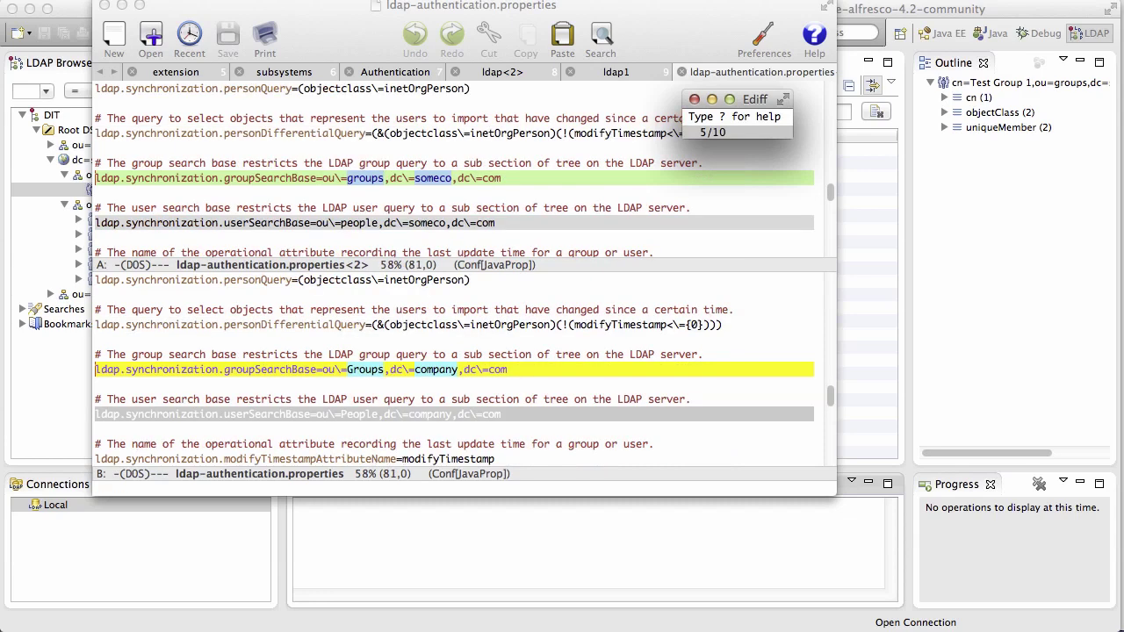
pyautogui.press('n')
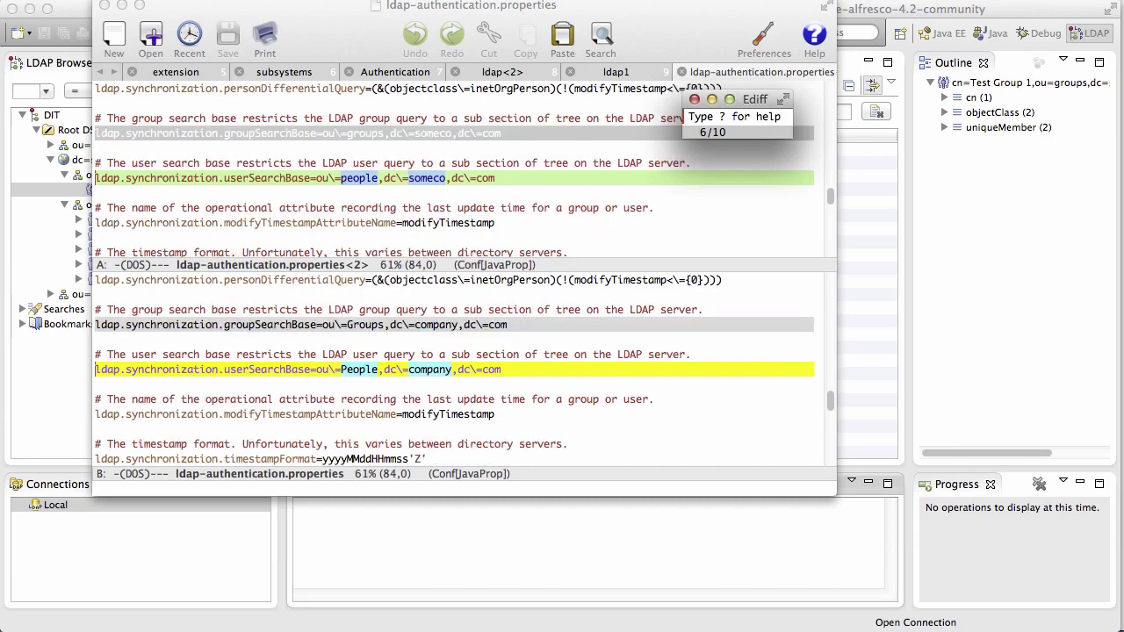
pyautogui.press('n')
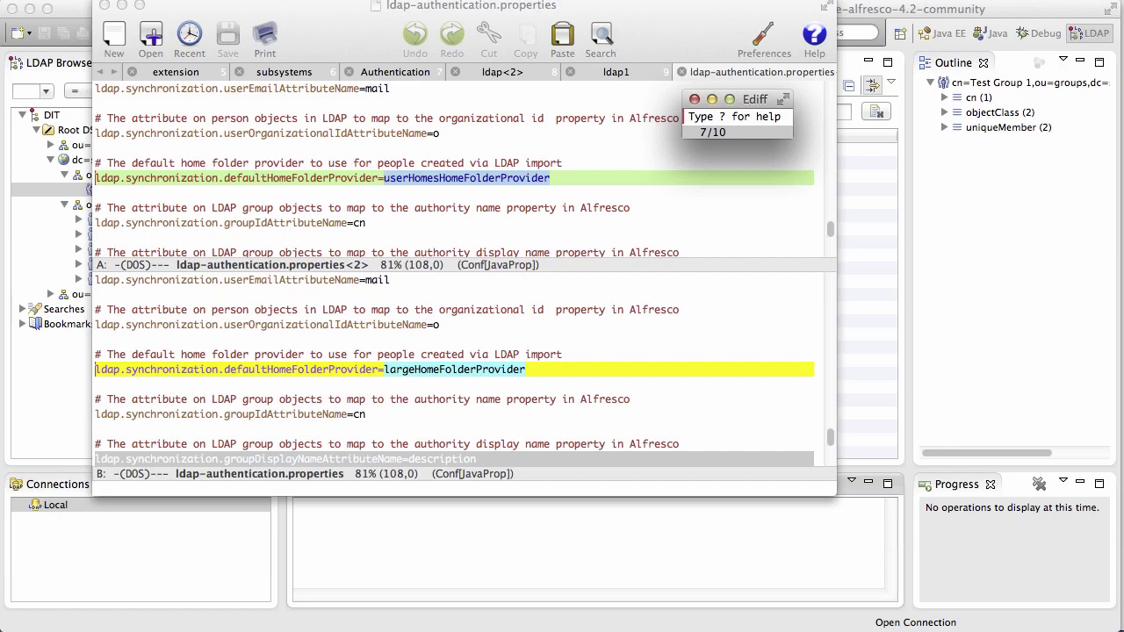
pyautogui.press('n')
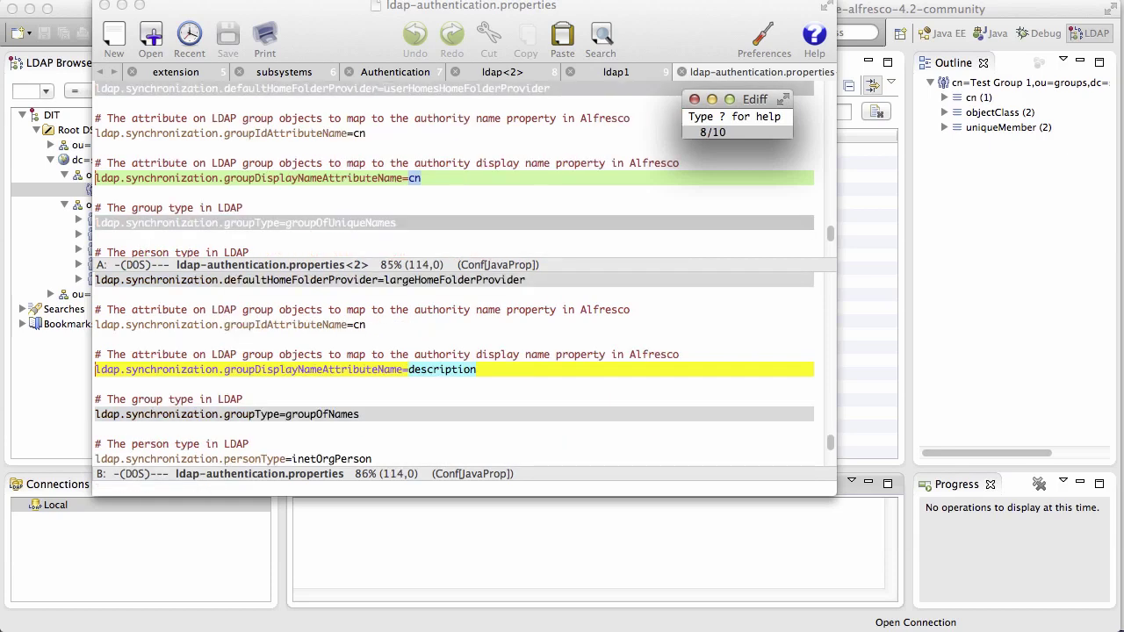
pyautogui.press('n')
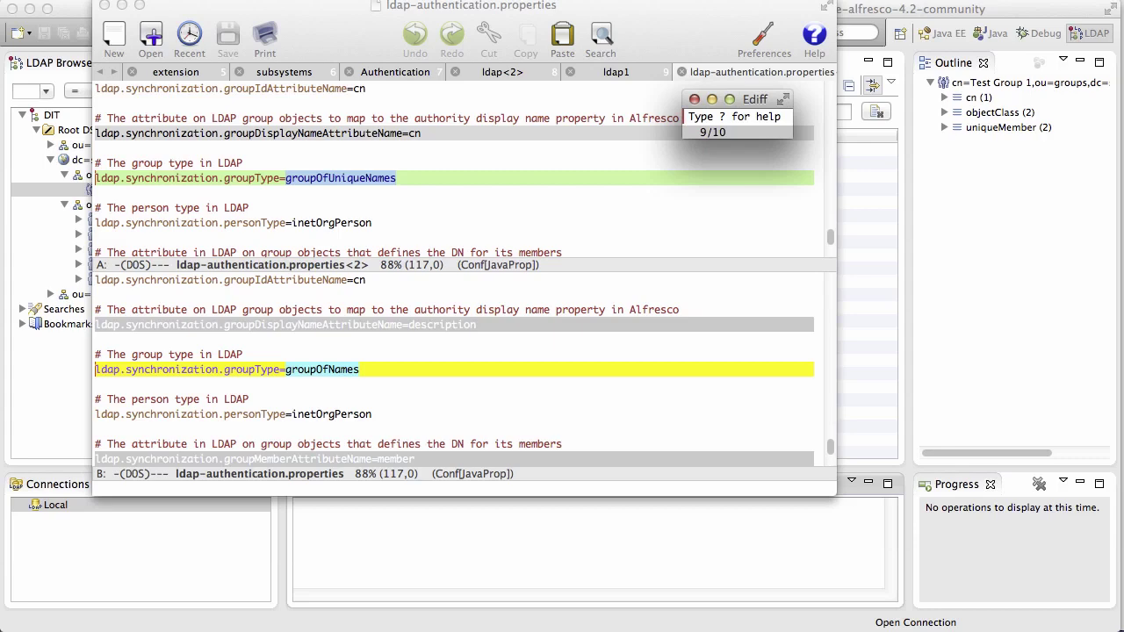
pyautogui.press('n')
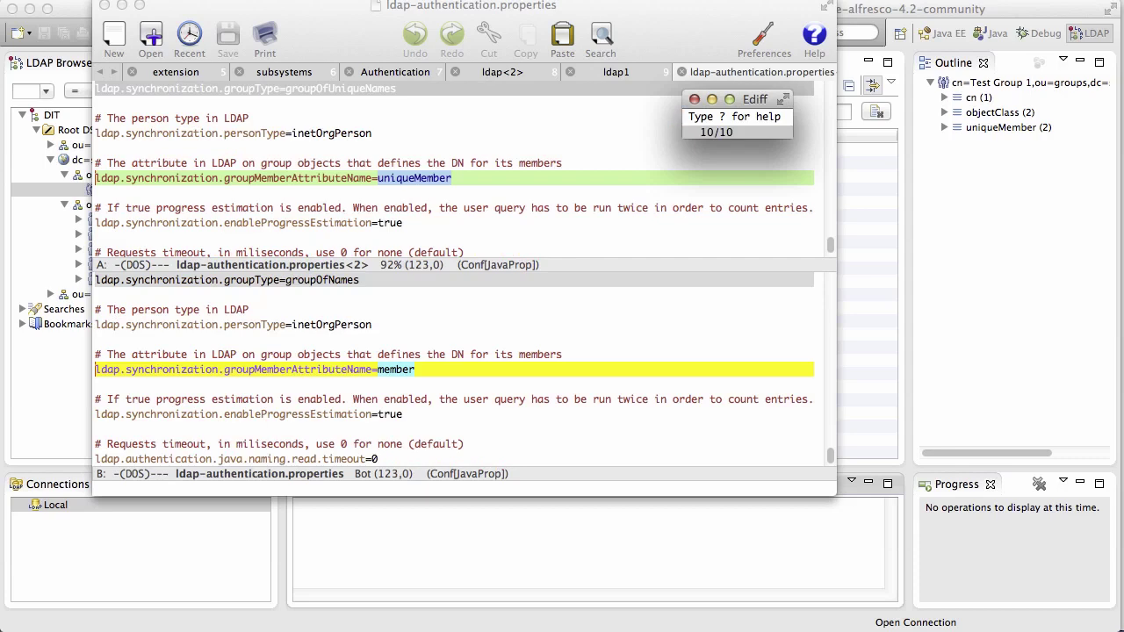
pyautogui.press('$')
# End the Ediff session, close the lower pane and show the original ldap-authentication.properties.
pyautogui.press('q')
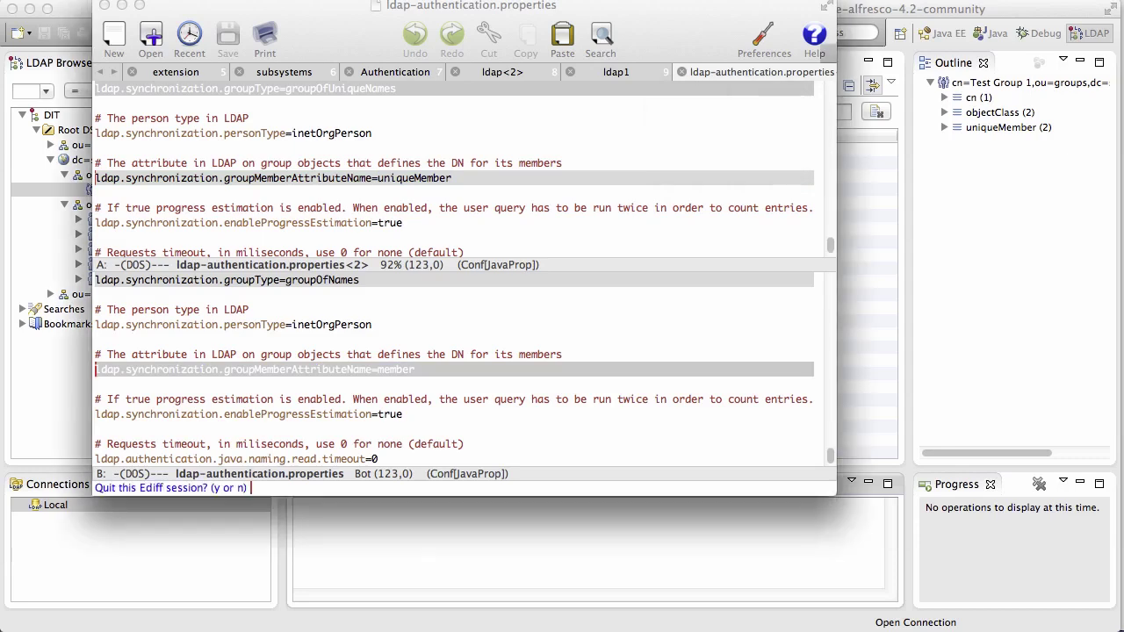
pyautogui.press('y')
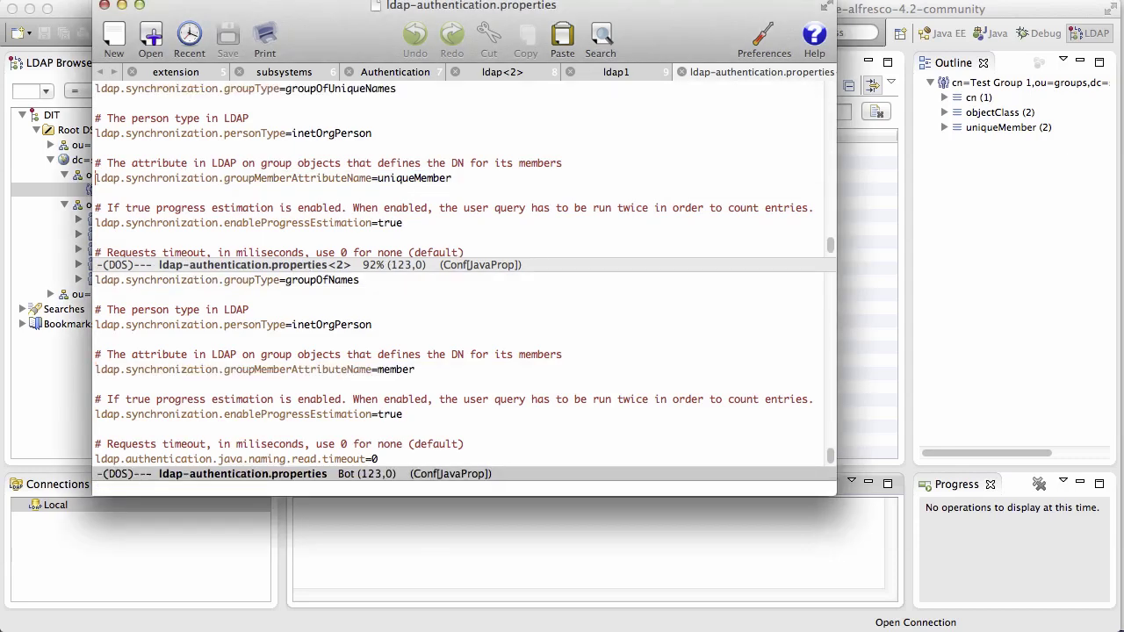
pyautogui.hotkey('ctrl', 'x')
pyautogui.press('0')
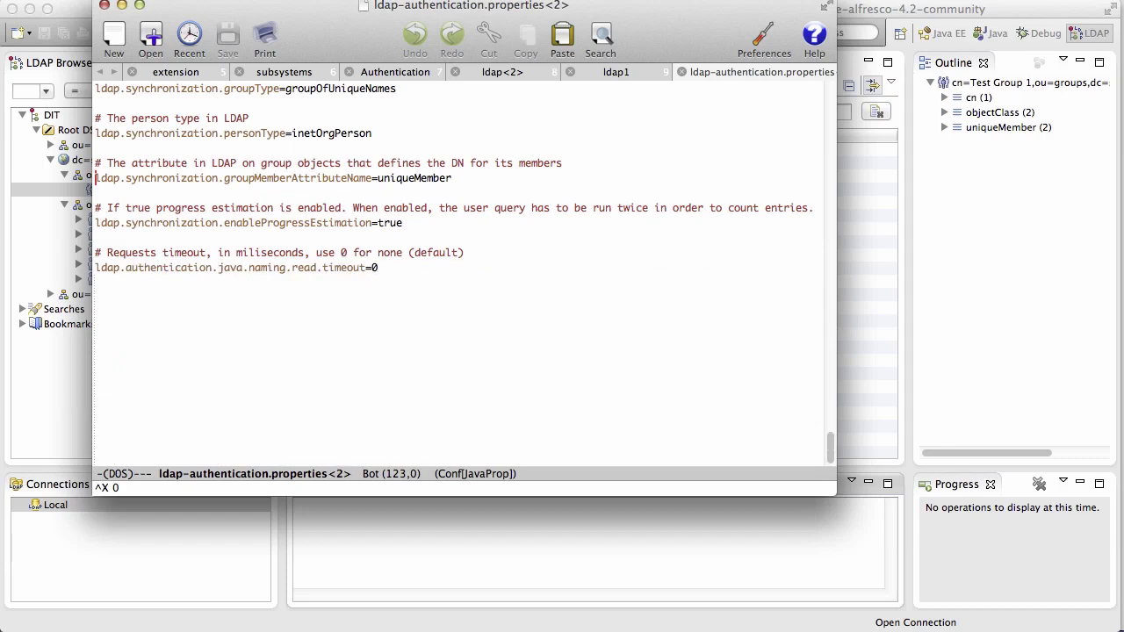
pyautogui.hotkey('ctrl', 'x')
pyautogui.press('k')
pyautogui.press('Return')
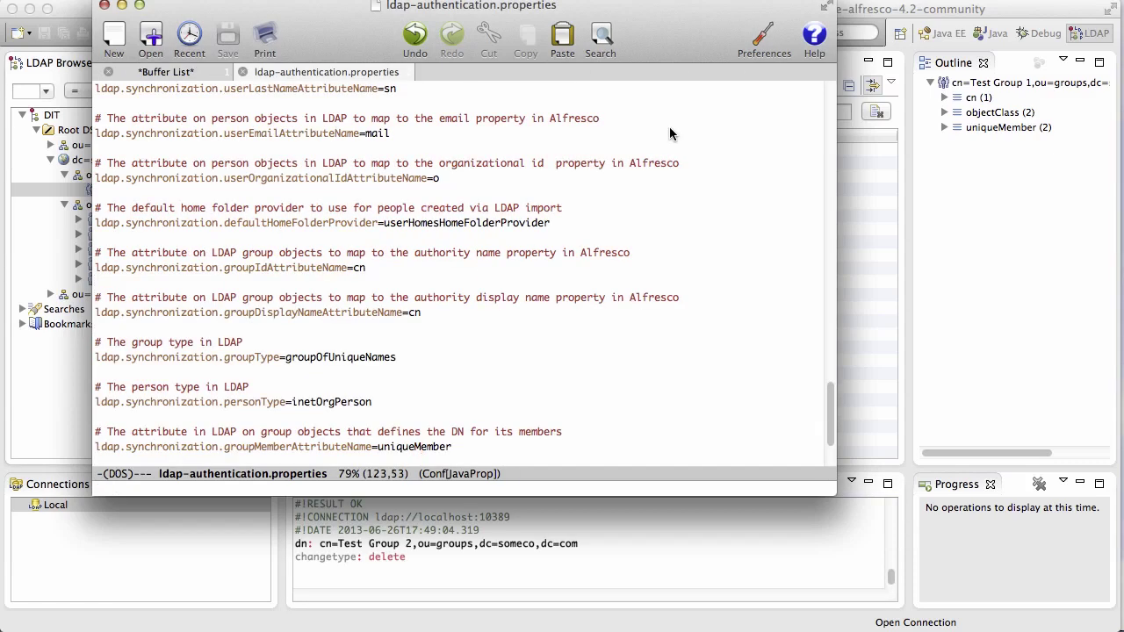
# Open alfresco-global.properties from the shared/classes folder.
pyautogui.hotkey('ctrl', 'x')
pyautogui.hotkey('ctrl', 'f')
pyautogui.press('BackSpace')
pyautogui.press('BackSpace')
pyautogui.press('BackSpace')
pyautogui.press('BackSpace')
pyautogui.press('BackSpace')
pyautogui.press('BackSpace')
pyautogui.press('BackSpace')
pyautogui.press('BackSpace')
pyautogui.press('BackSpace')
pyautogui.press('BackSpace')
pyautogui.press('BackSpace')
pyautogui.press('BackSpace')
pyautogui.press('BackSpace')
pyautogui.press('BackSpace')
pyautogui.press('BackSpace')
pyautogui.press('BackSpace')
pyautogui.press('BackSpace')
pyautogui.press('BackSpace')
pyautogui.press('BackSpace')
pyautogui.press('BackSpace')
pyautogui.press('BackSpace')
pyautogui.press('BackSpace')
pyautogui.press('BackSpace')
pyautogui.press('BackSpace')
pyautogui.press('BackSpace')
pyautogui.press('BackSpace')
pyautogui.press('BackSpace')
pyautogui.press('BackSpace')
pyautogui.press('BackSpace')
pyautogui.press('BackSpace')
pyautogui.press('BackSpace')
pyautogui.press('BackSpace')
pyautogui.press('BackSpace')
pyautogui.press('BackSpace')
pyautogui.press('BackSpace')
pyautogui.press('BackSpace')
pyautogui.press('BackSpace')
pyautogui.press('BackSpace')
pyautogui.press('BackSpace')
pyautogui.press('BackSpace')
pyautogui.press('BackSpace')
pyautogui.press('BackSpace')
pyautogui.press('BackSpace')
pyautogui.press('BackSpace')
pyautogui.press('BackSpace')
pyautogui.press('BackSpace')
pyautogui.press('BackSpace')
pyautogui.press('BackSpace')
pyautogui.press('BackSpace')
pyautogui.press('BackSpace')
pyautogui.press('BackSpace')
pyautogui.press('BackSpace')
pyautogui.press('Return')
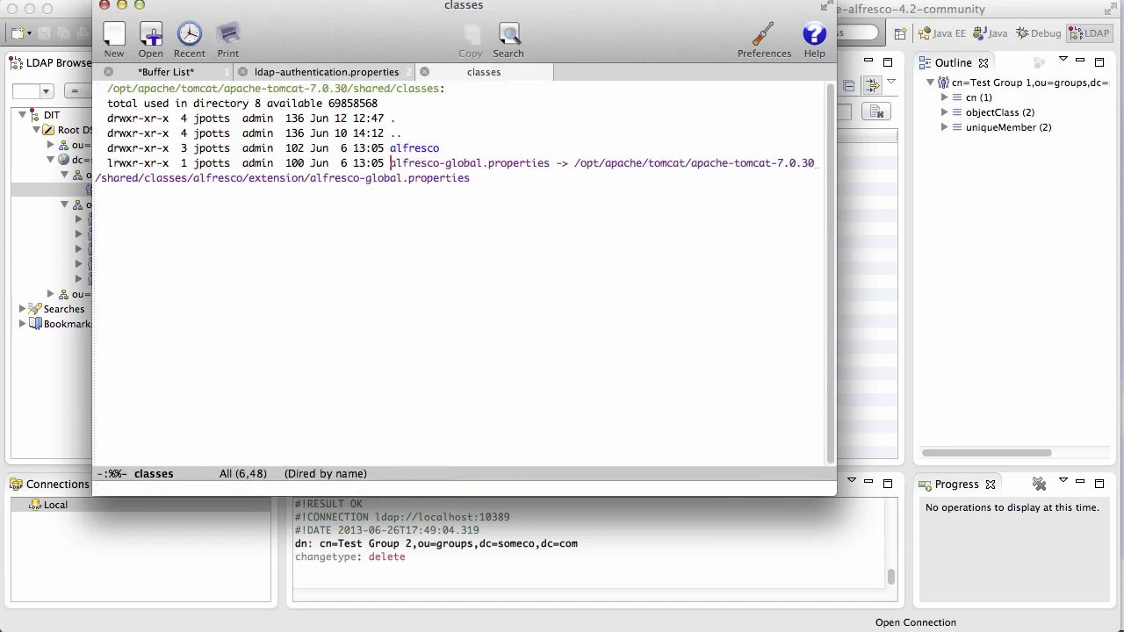
pyautogui.press('Return')
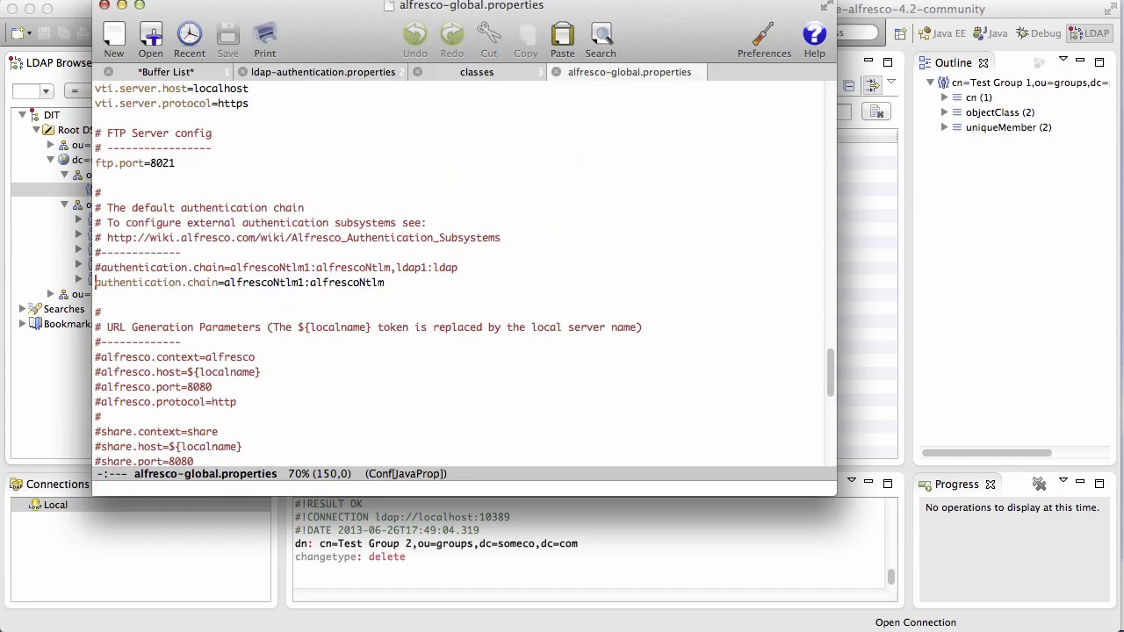
# Uncomment the ldap1:ldap authentication chain, comment out the NTLM-only chain, and save the file.
pyautogui.click(96, 267)
pyautogui.press('Delete')
pyautogui.press('Down')
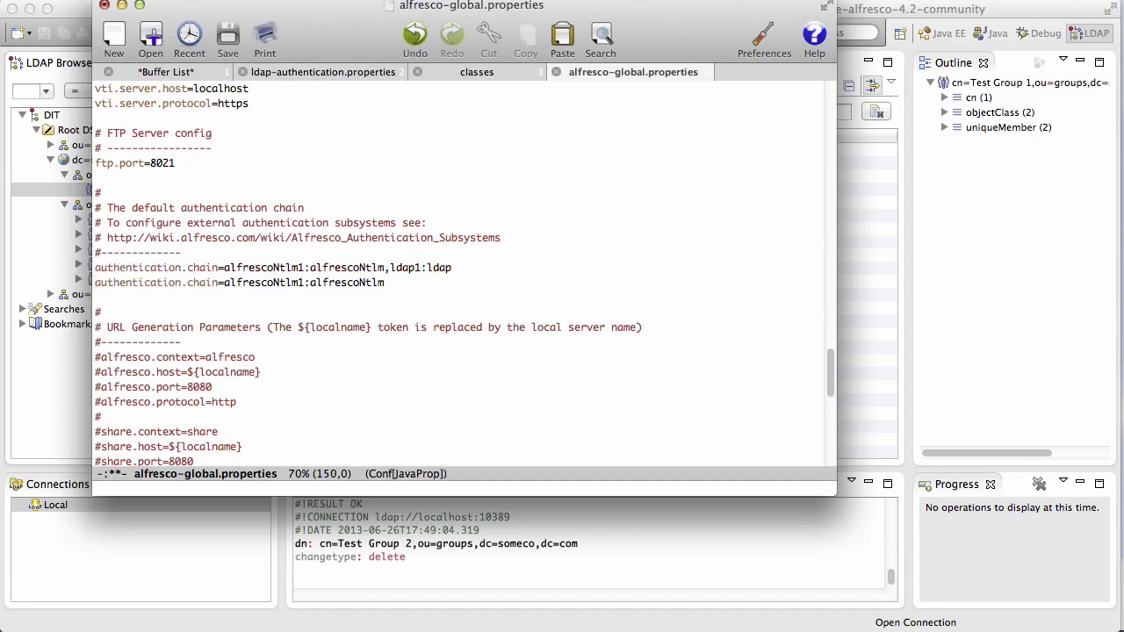
pyautogui.write('#')
pyautogui.hotkey('ctrl', 'x')
pyautogui.hotkey('ctrl', 's')
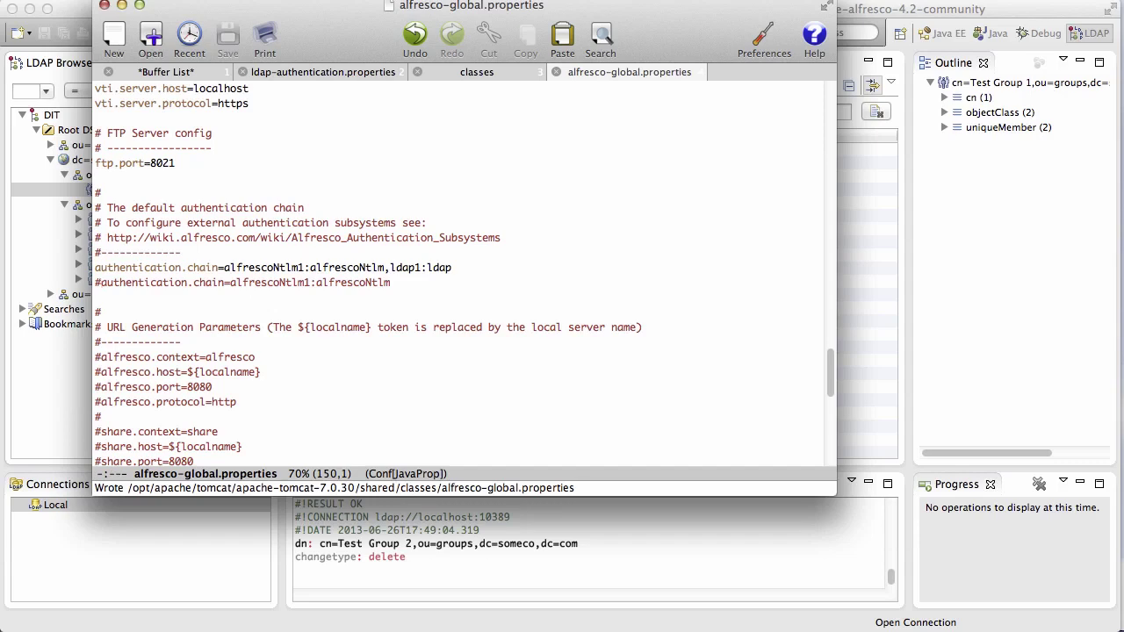
pyautogui.press('super+Tab')
pyautogui.press('super+Tab')
pyautogui.press('super+Tab')
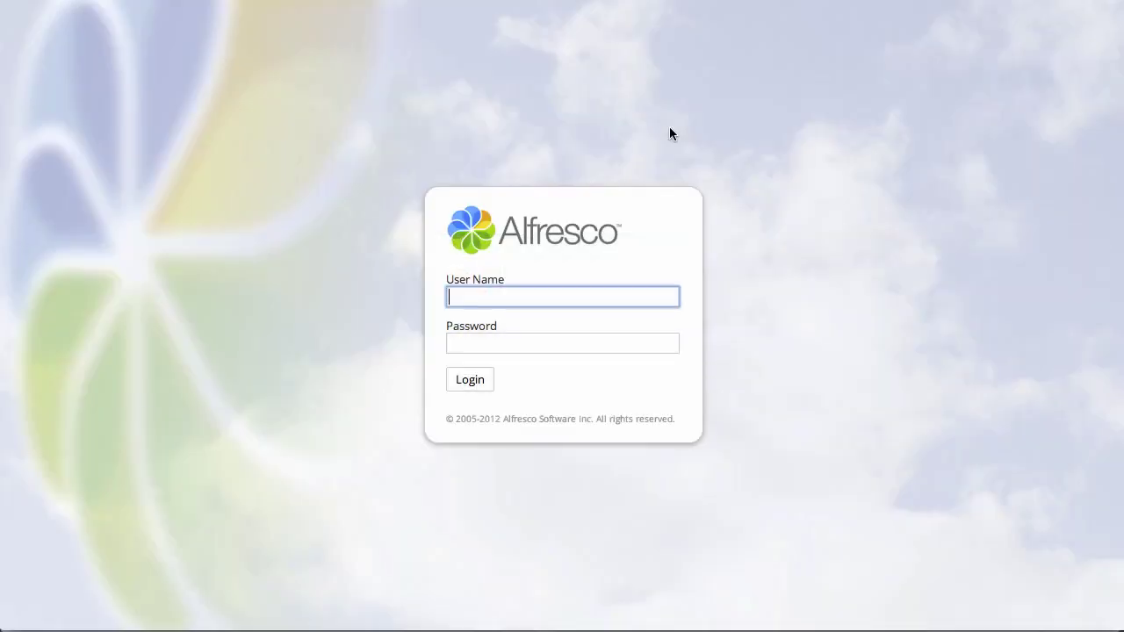
# Log in to Share as the LDAP test user tuser6.
pyautogui.write('tuser6')
pyautogui.press('Tab')
pyautogui.write('••')
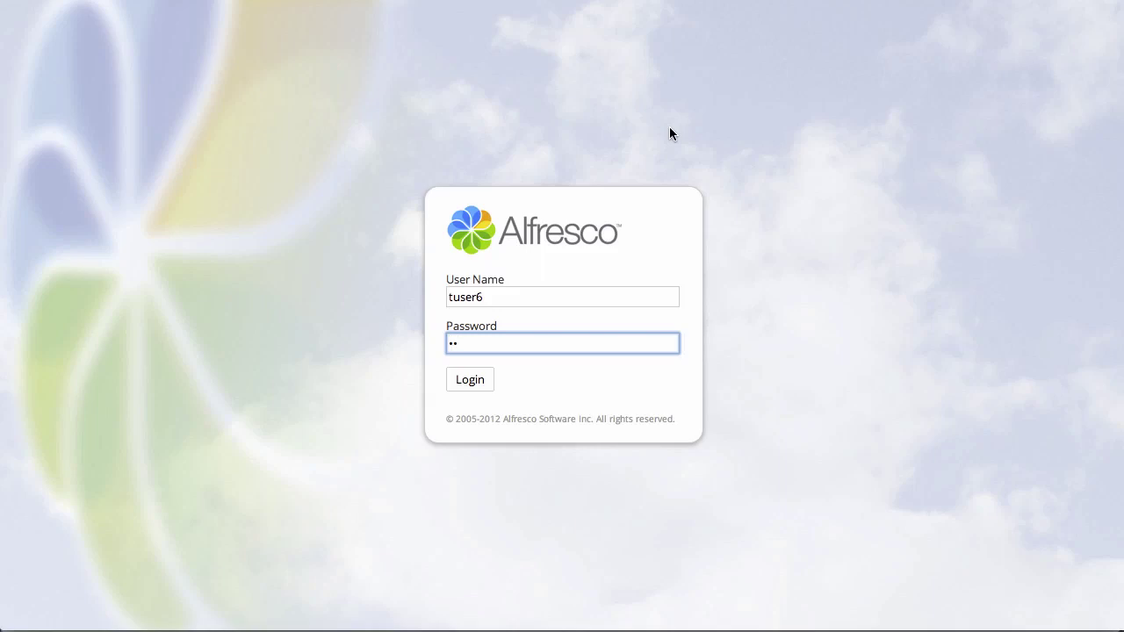
pyautogui.write('••••••')
pyautogui.press('Return')
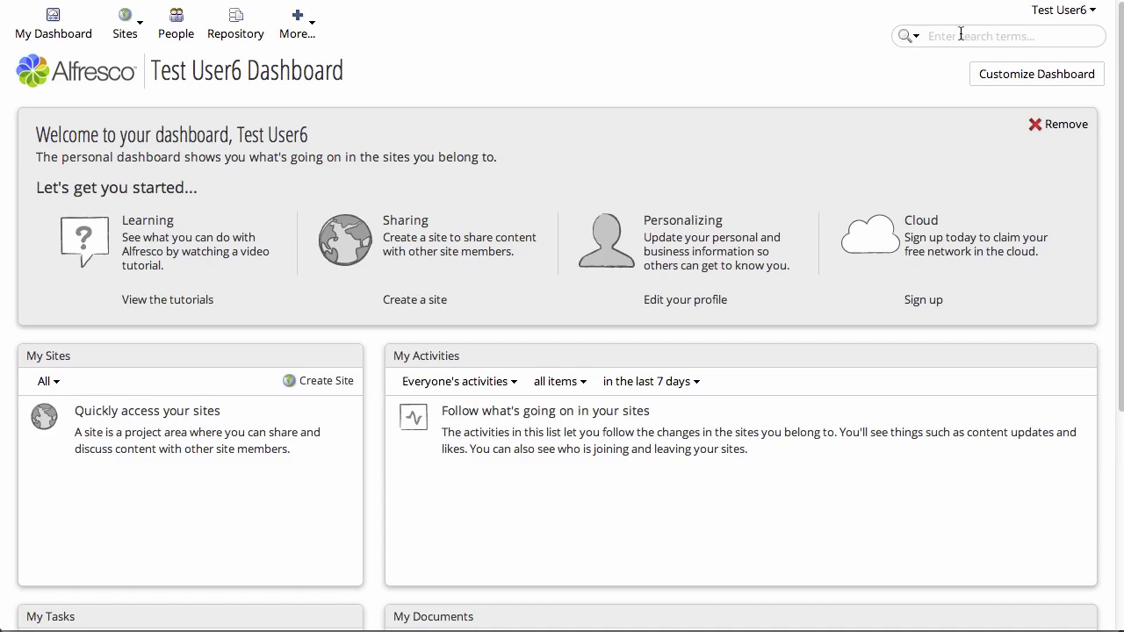
# Log out the test user and enter the admin username on the login page.
pyautogui.click(1051, 19)
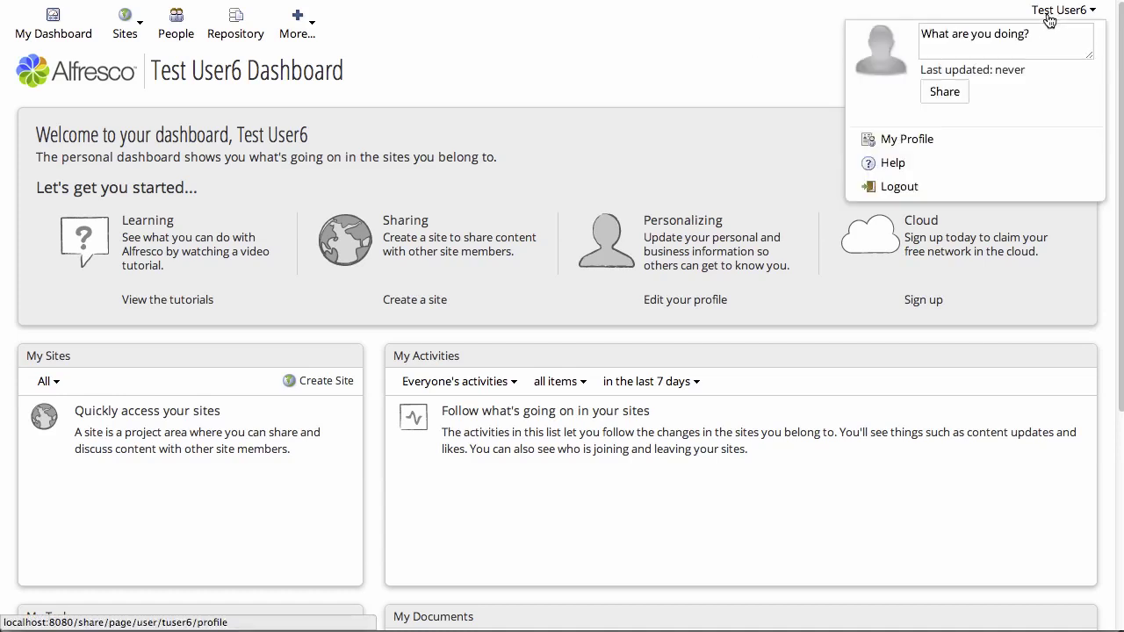
pyautogui.click(894, 190)
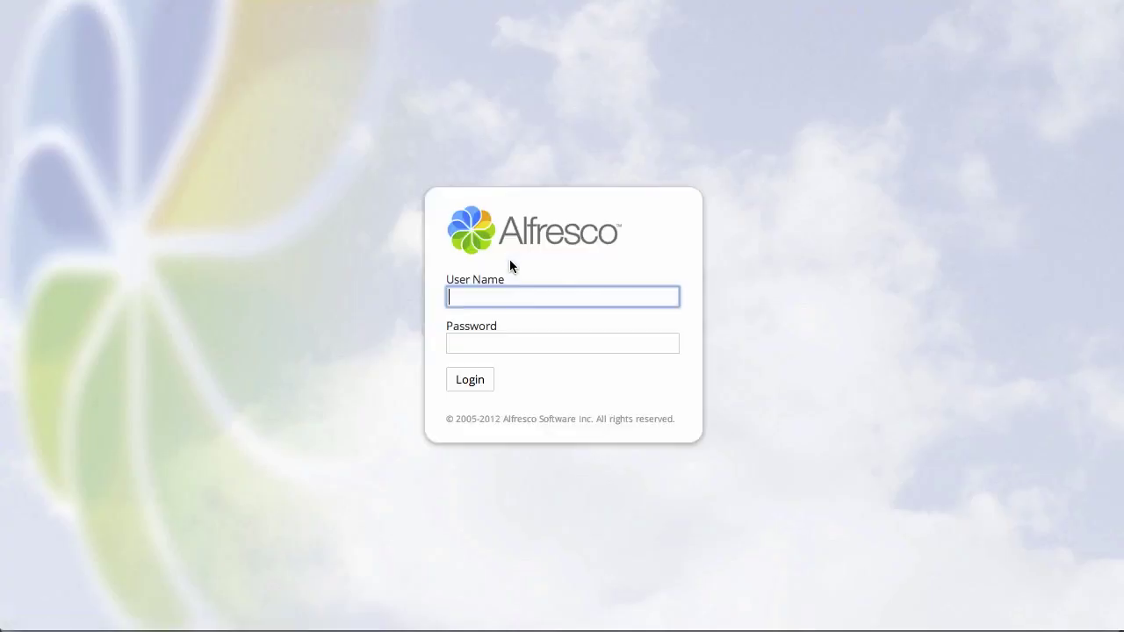
pyautogui.write('admin')
pyautogui.press('Tab')
# Log in as admin and browse Repository User Homes to find the new tuser6–tuser10 folders.
pyautogui.write('admin')
pyautogui.press('Return')
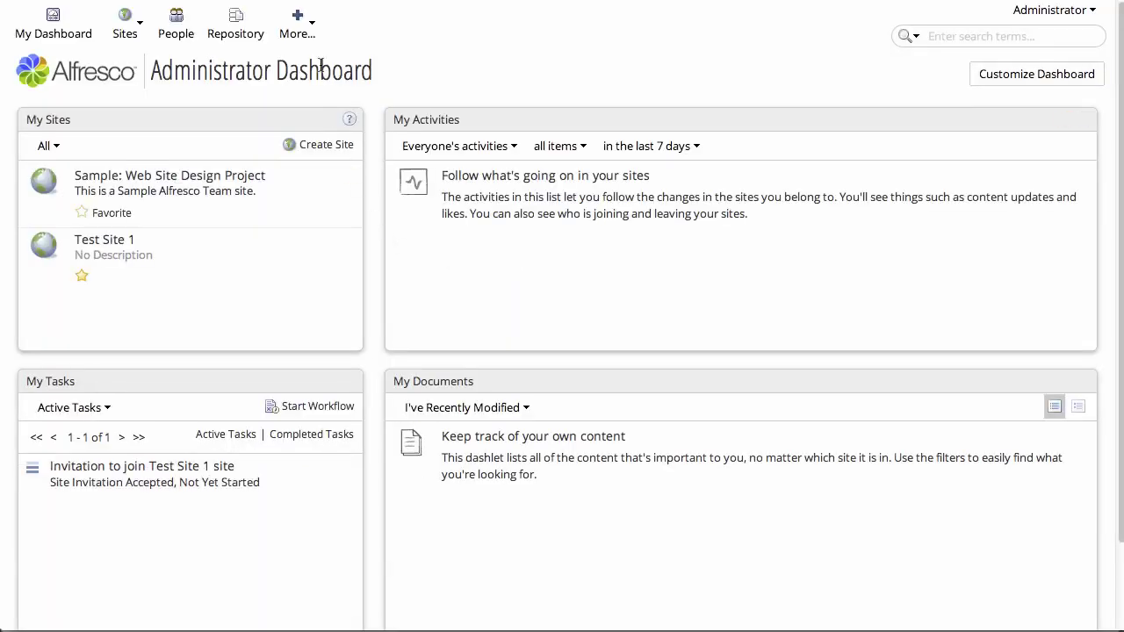
pyautogui.click(234, 22)
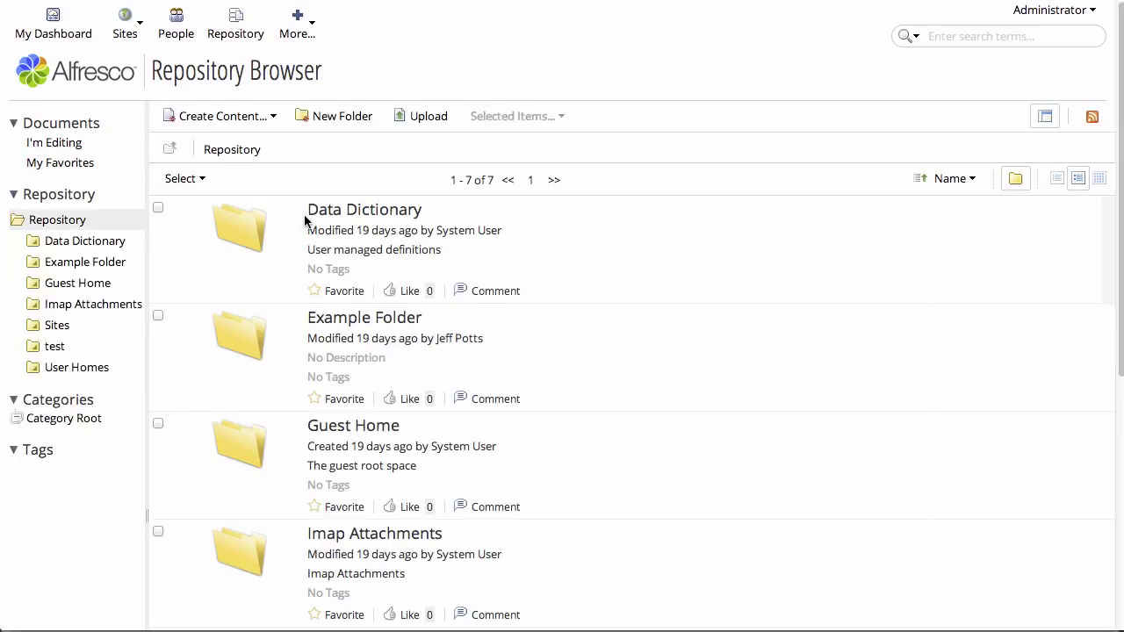
pyautogui.scroll(-5, 374, 439)
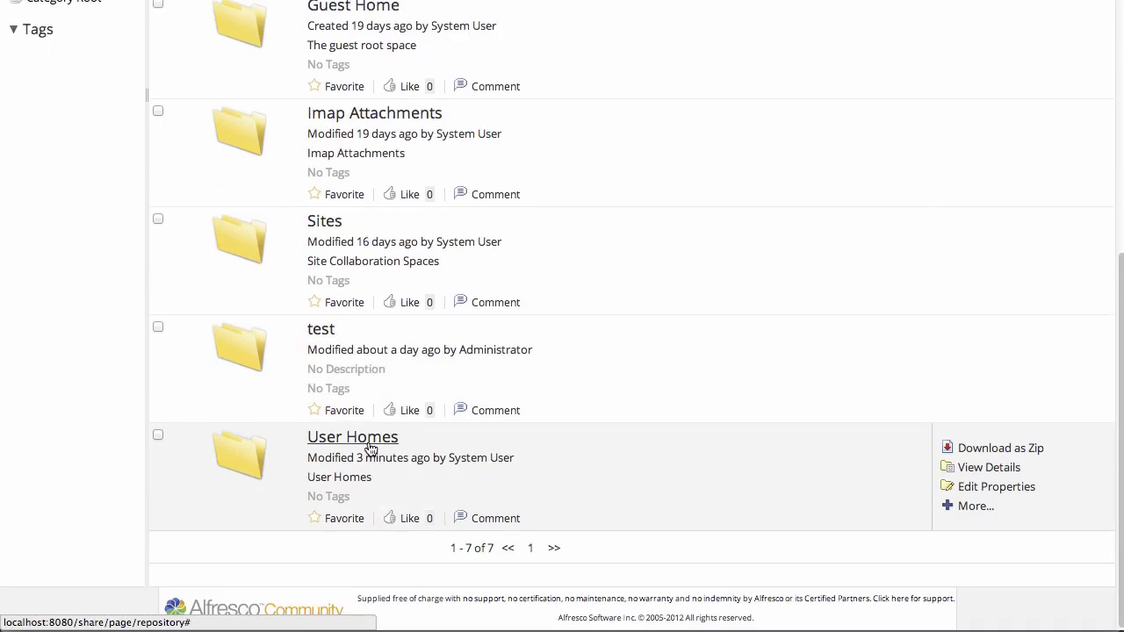
pyautogui.click(371, 447)
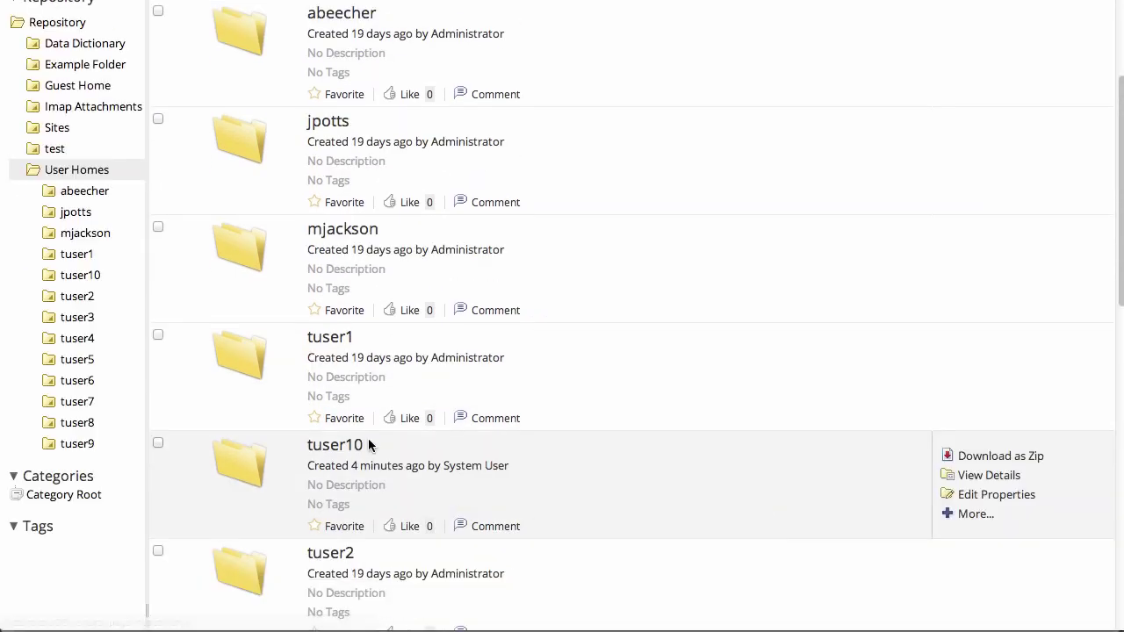
pyautogui.scroll(-3, 441, 404)
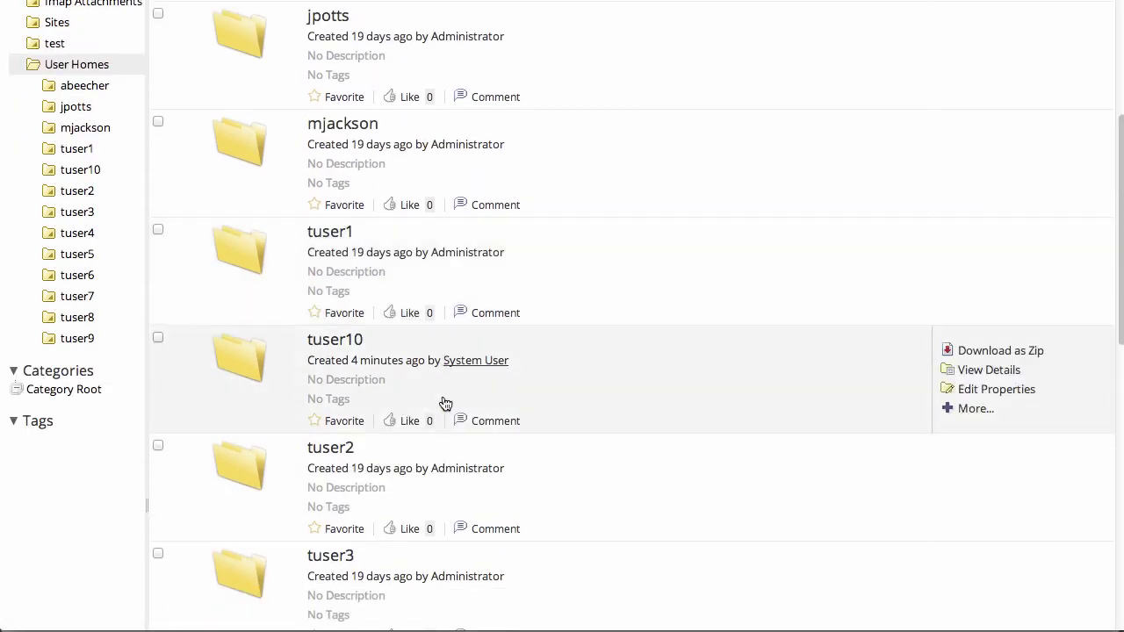
pyautogui.scroll(-6, 444, 401)
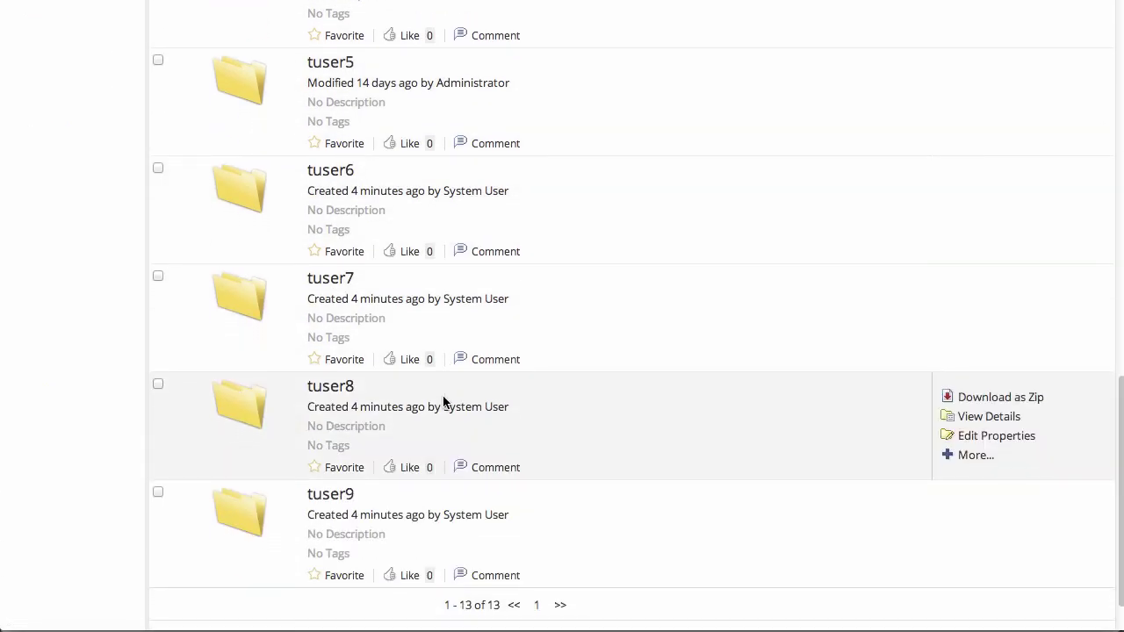
pyautogui.scroll(2, 442, 403)
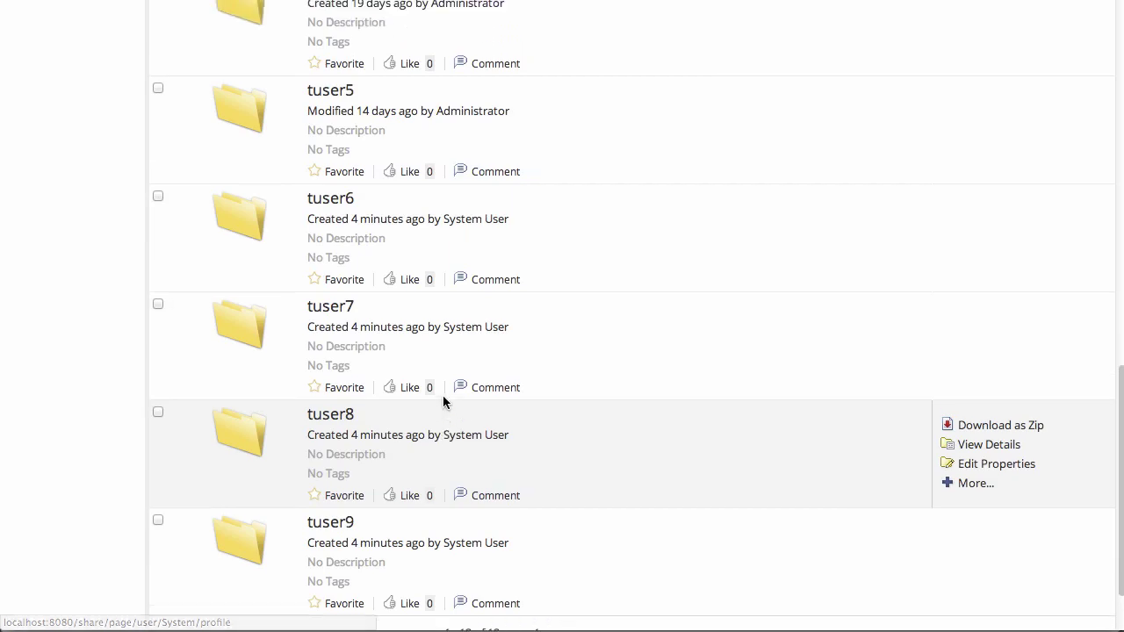
pyautogui.scroll(8, 443, 395)
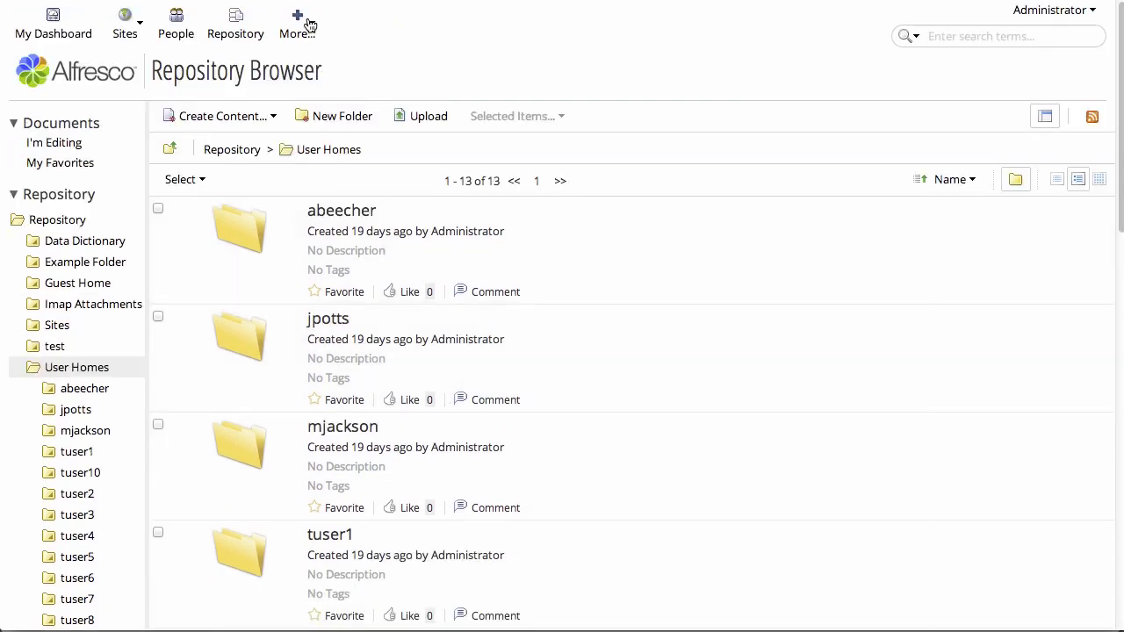
pyautogui.click(302, 28)
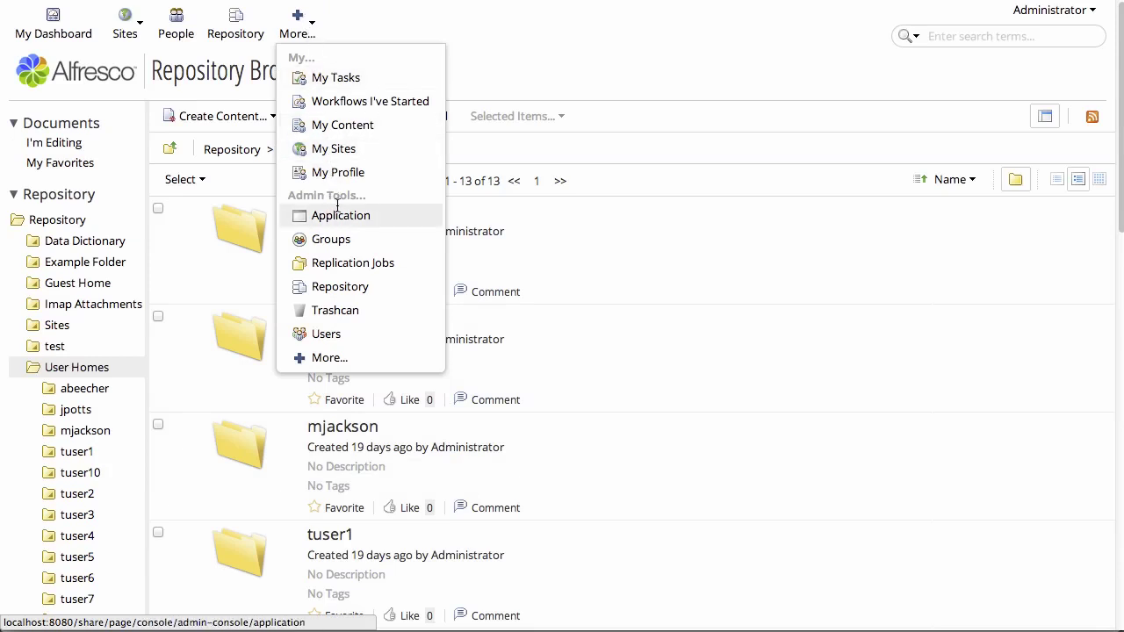
# Browse Groups to view Test Group 1's members, Test User10 and Test User9, then log out.
pyautogui.click(342, 242)
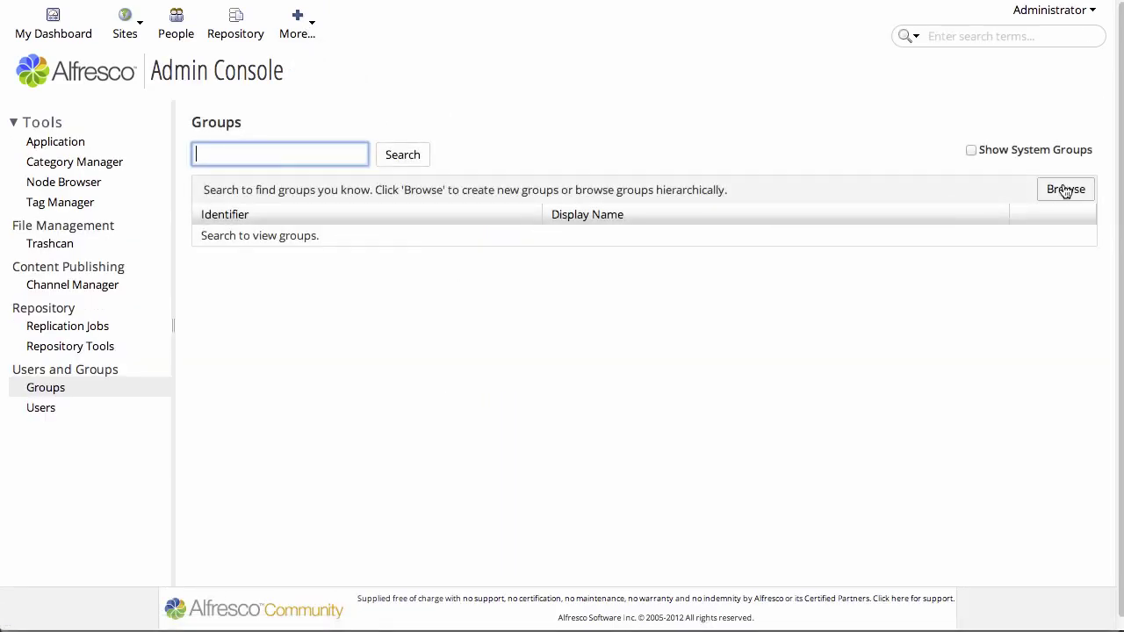
pyautogui.click(1077, 193)
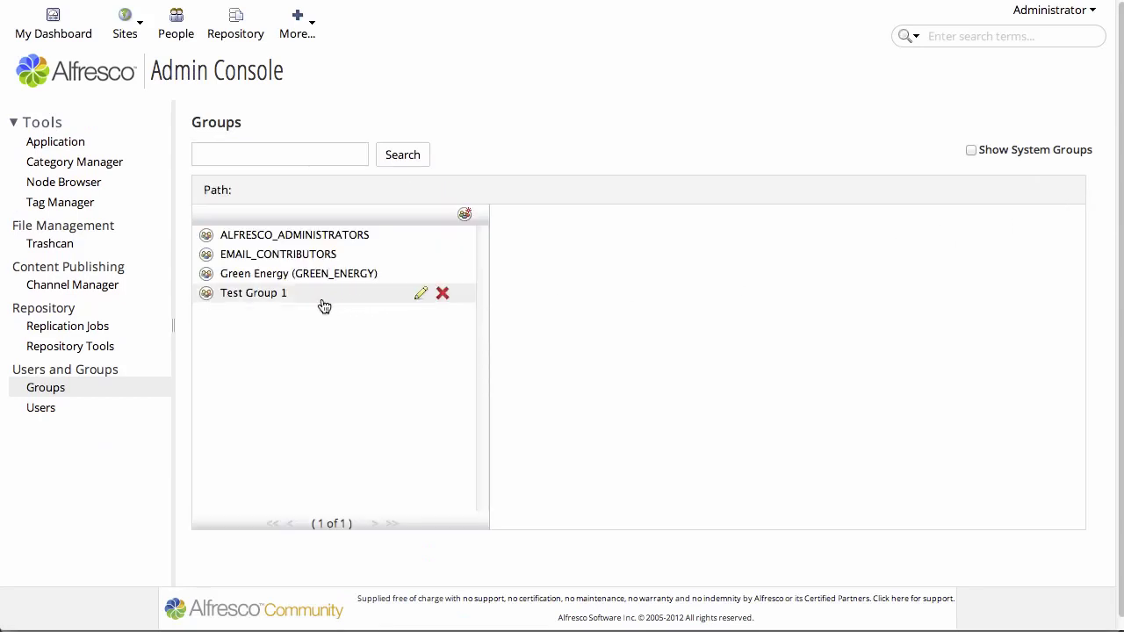
pyautogui.click(263, 297)
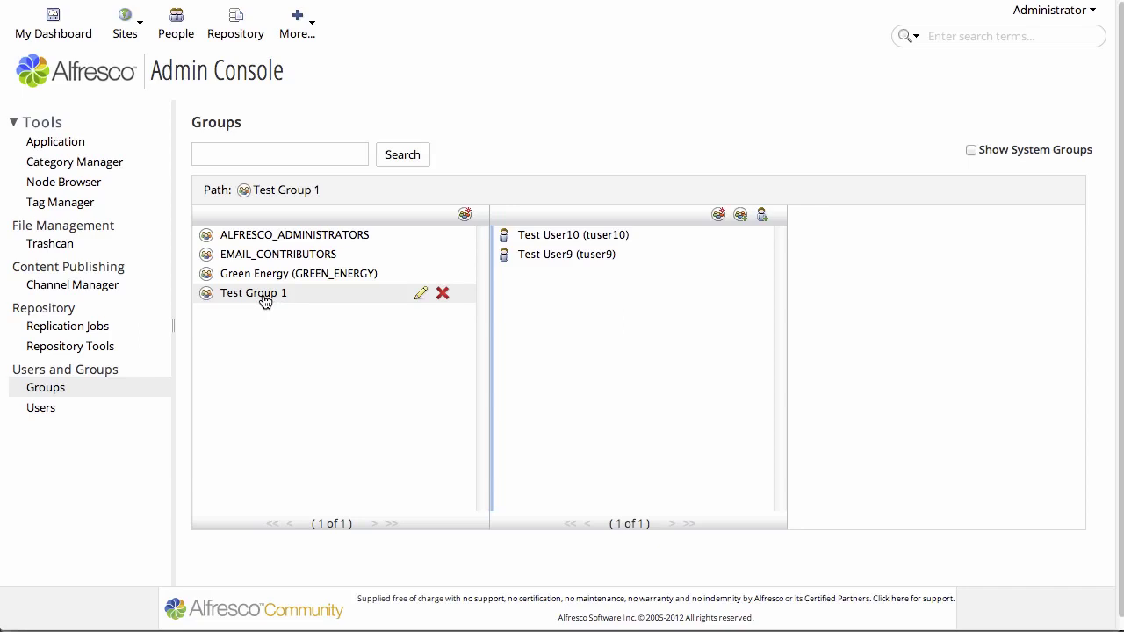
pyautogui.click(1023, 11)
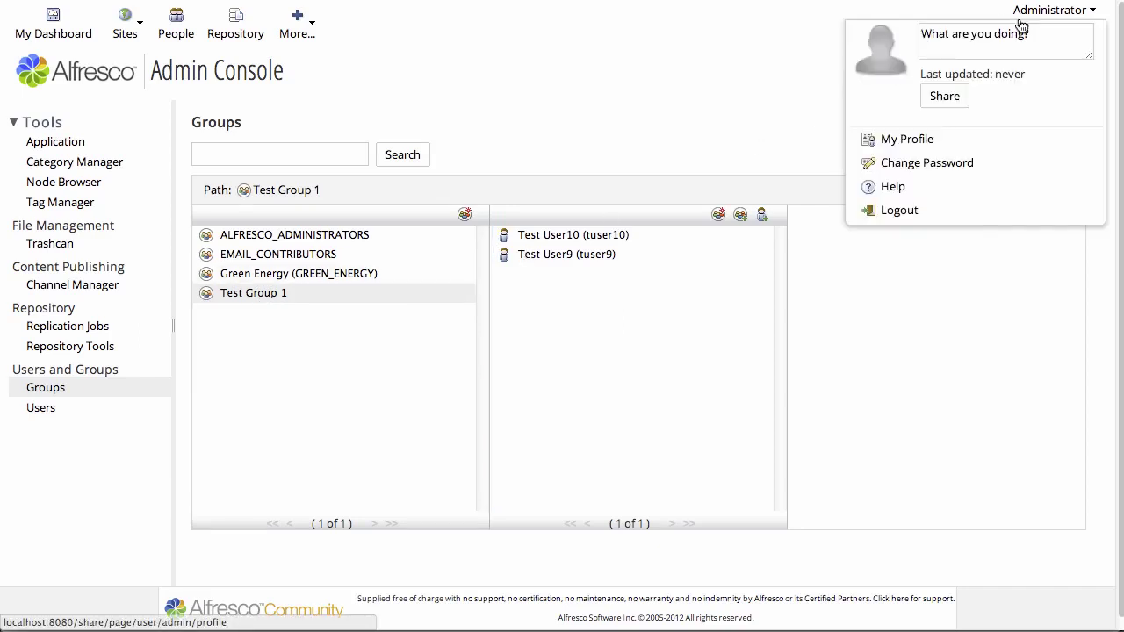
pyautogui.click(913, 211)
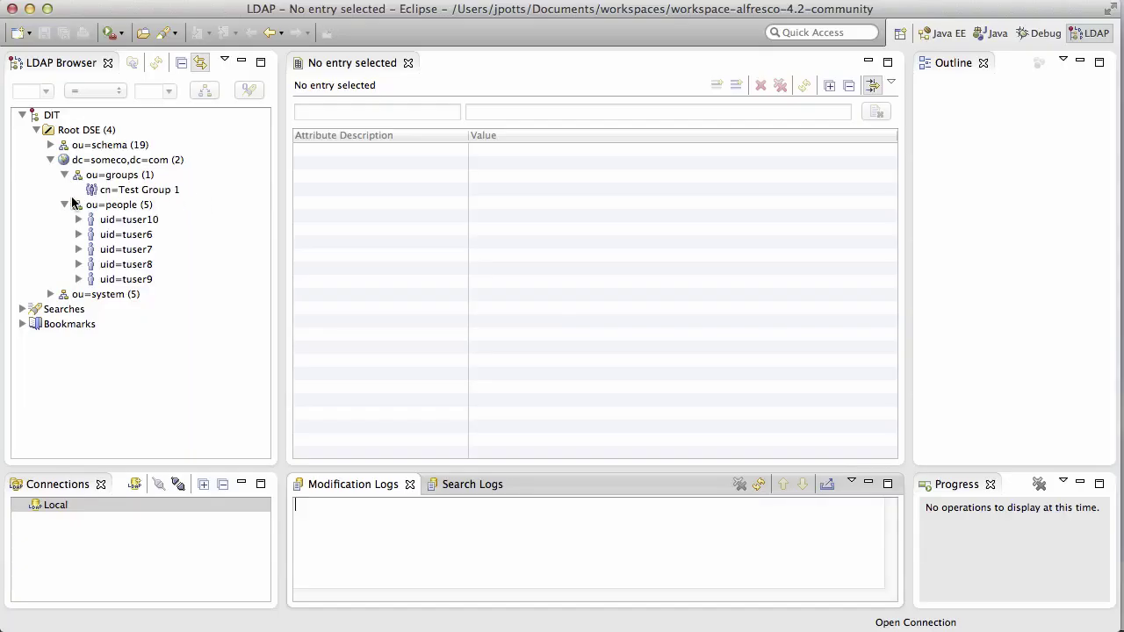
# Import test-users-11.ldif into ou=people, overwriting the existing log file.
pyautogui.click(119, 204)
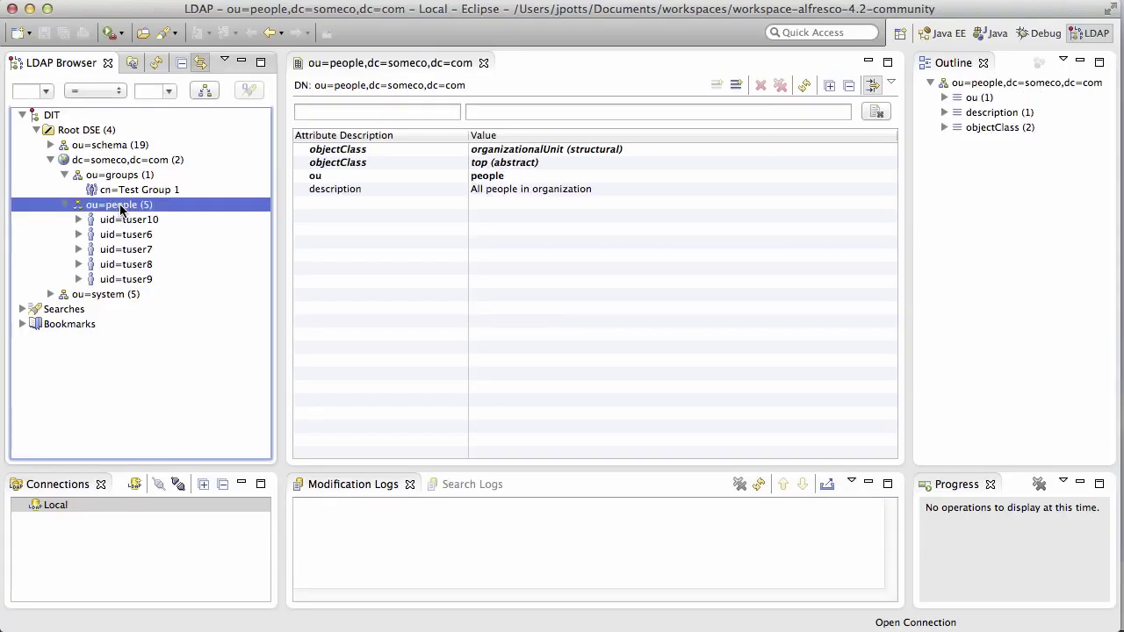
pyautogui.rightClick(127, 208)
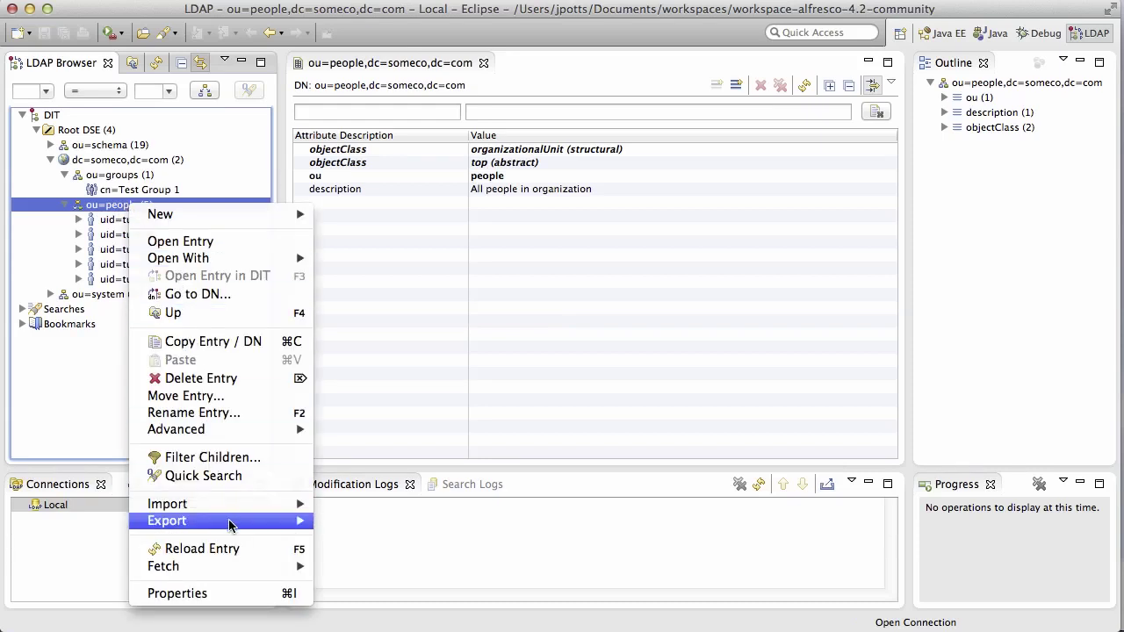
pyautogui.moveTo(281, 508)
pyautogui.click(354, 508)
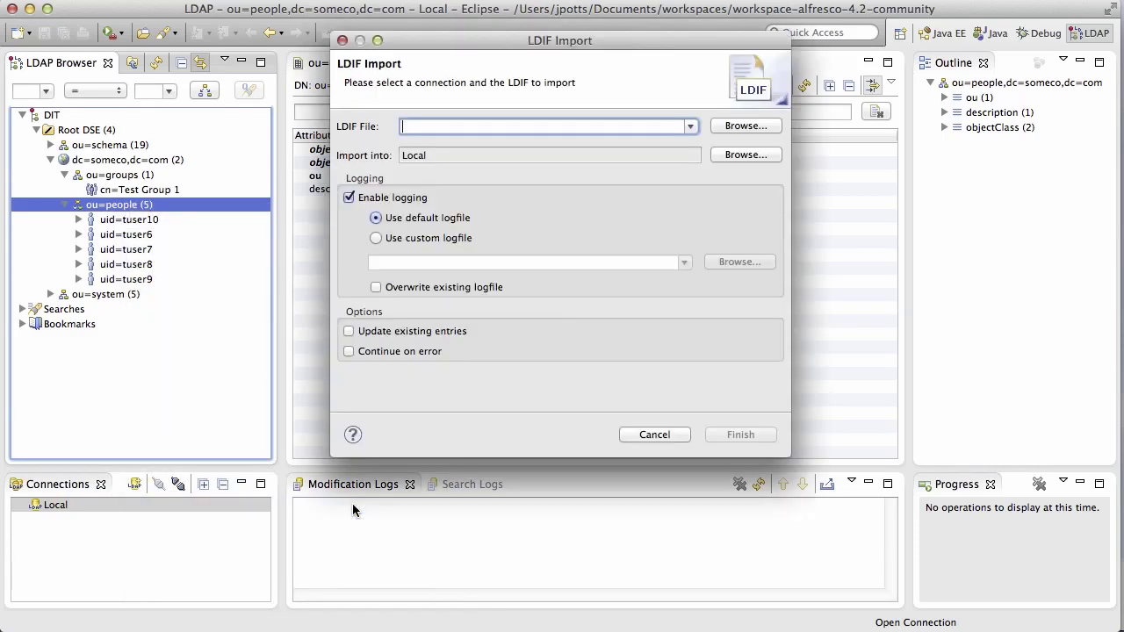
pyautogui.click(730, 127)
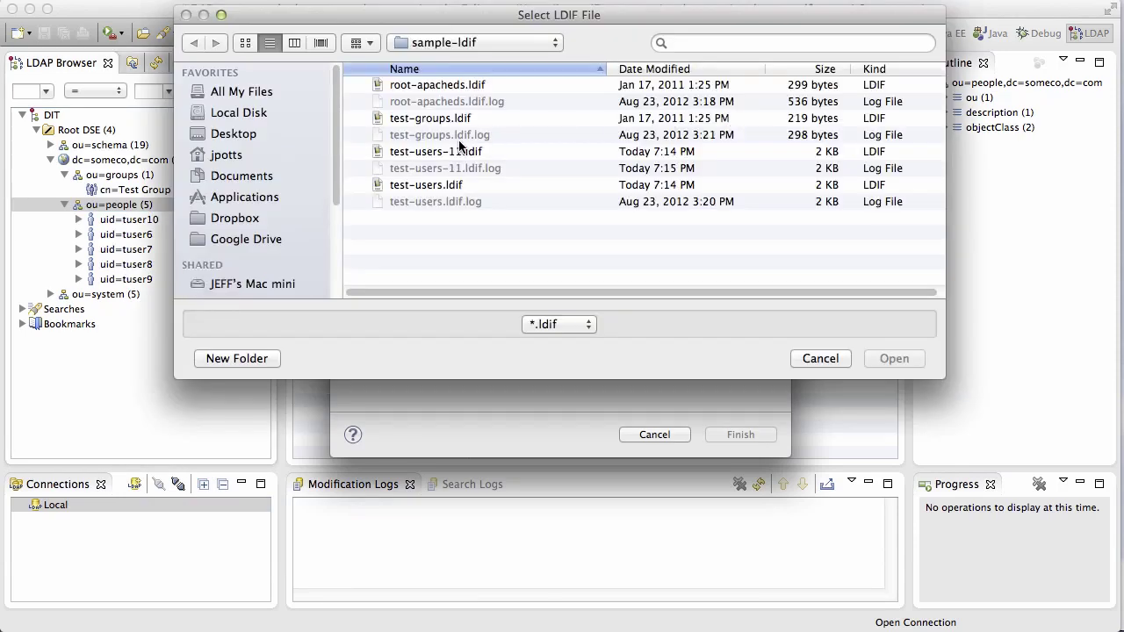
pyautogui.click(457, 151)
pyautogui.click(892, 358)
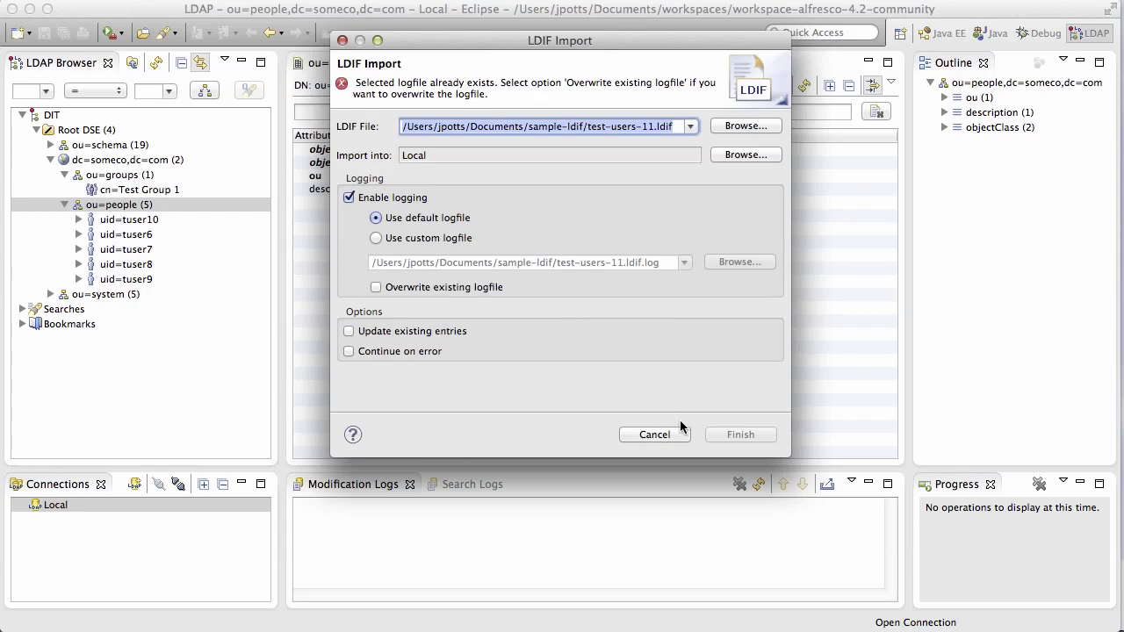
pyautogui.click(432, 287)
pyautogui.click(738, 433)
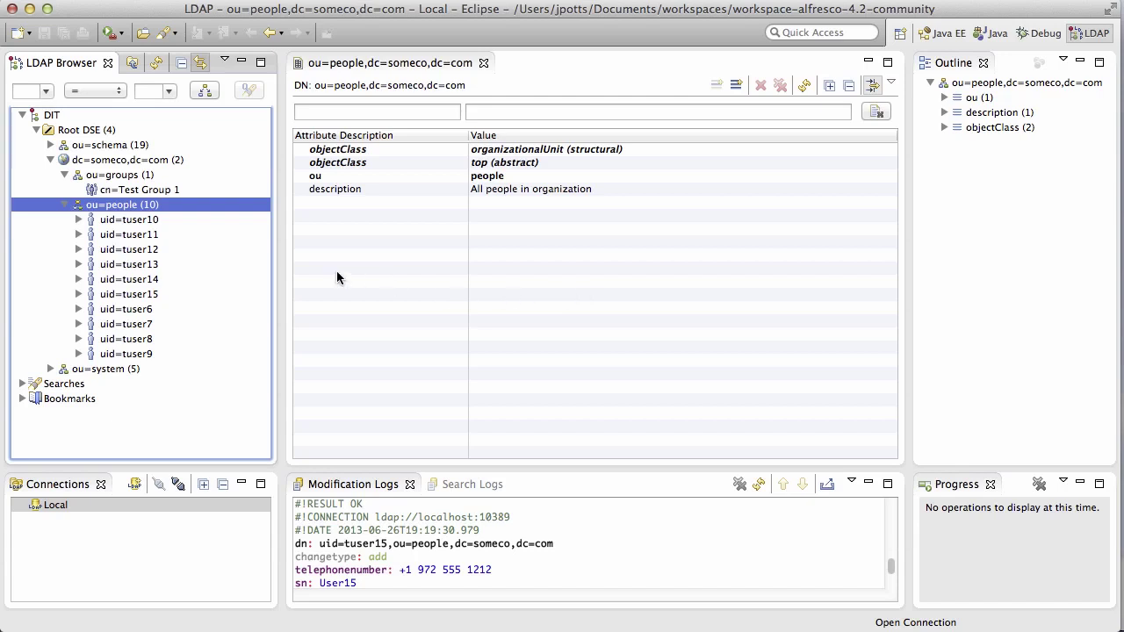
# Copy cn=Test Group 1, paste it into ou=groups, and rename the copy to Test Group 2.
pyautogui.click(127, 190)
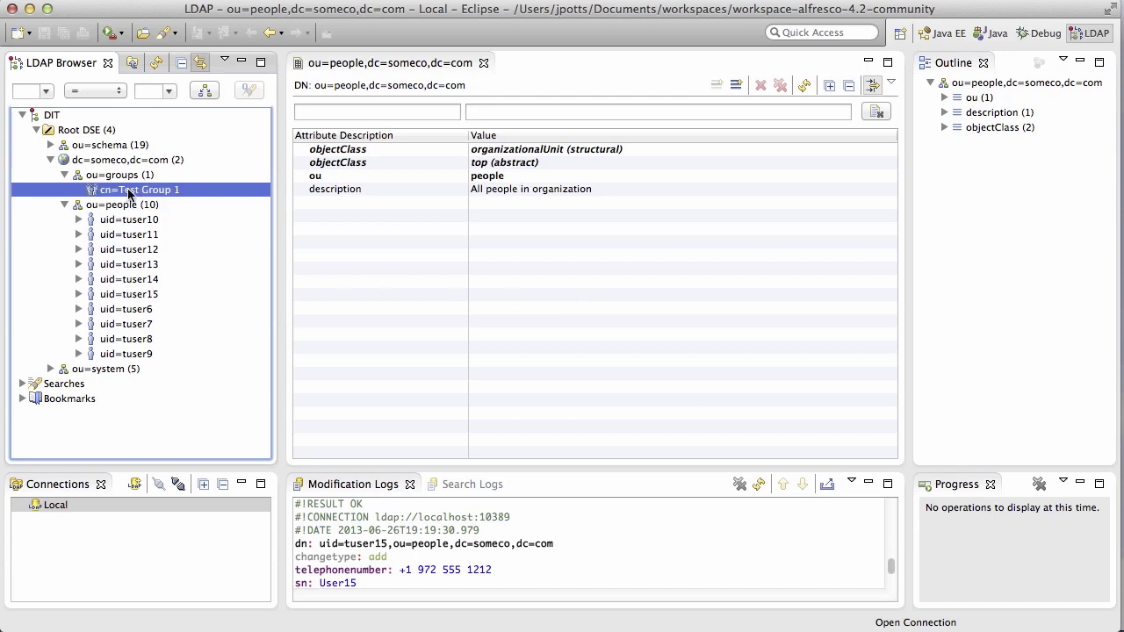
pyautogui.rightClick(129, 192)
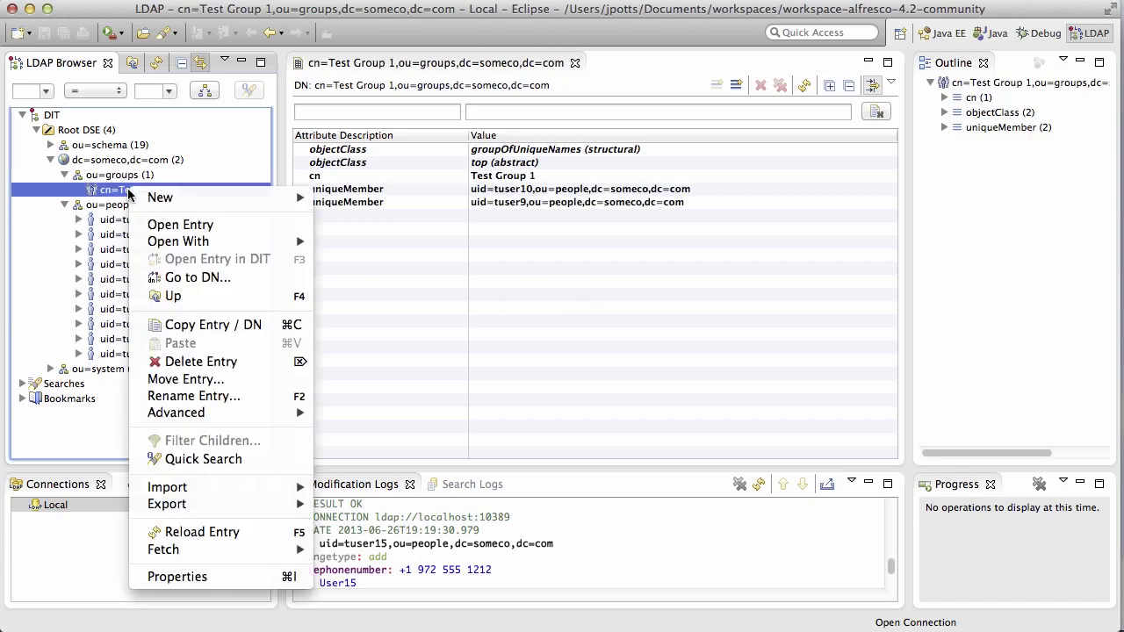
pyautogui.click(184, 326)
pyautogui.click(132, 177)
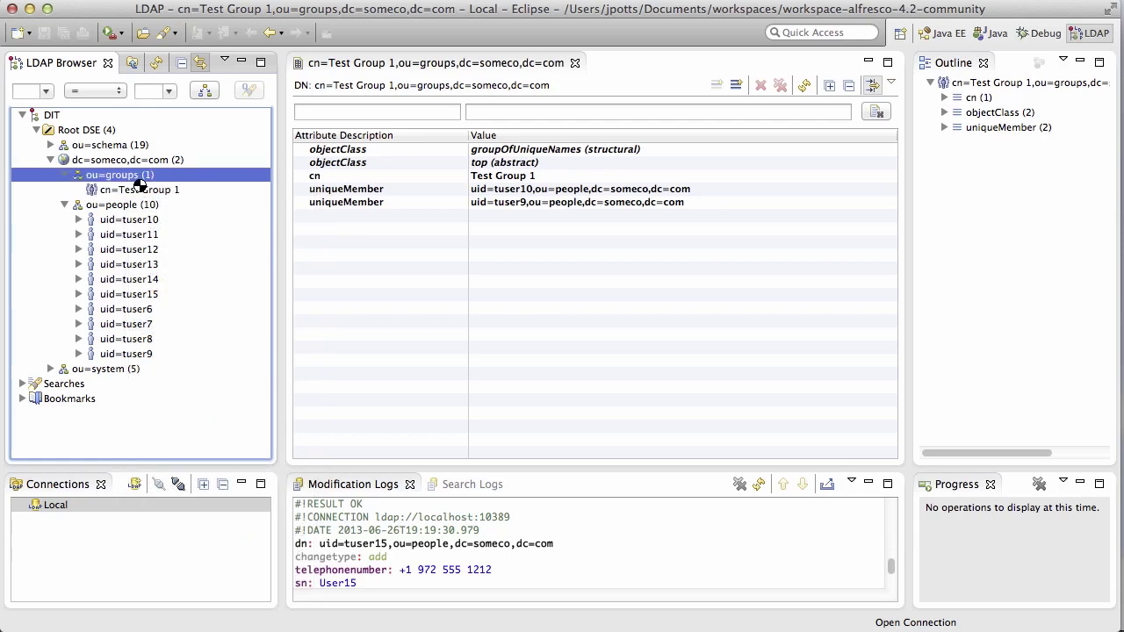
pyautogui.rightClick(134, 182)
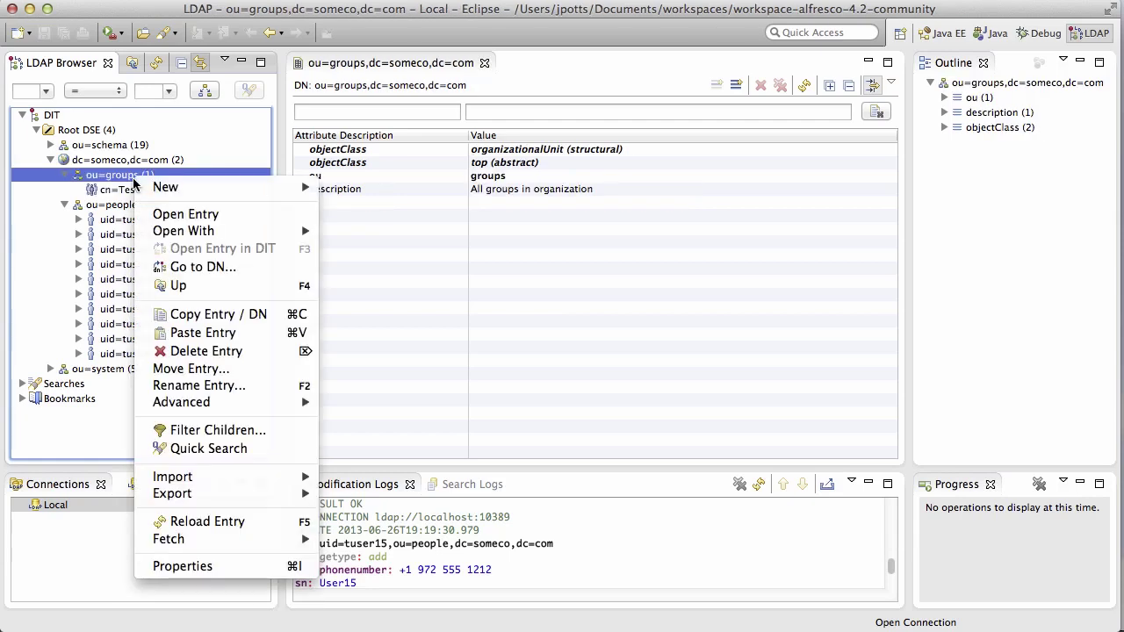
pyautogui.click(190, 333)
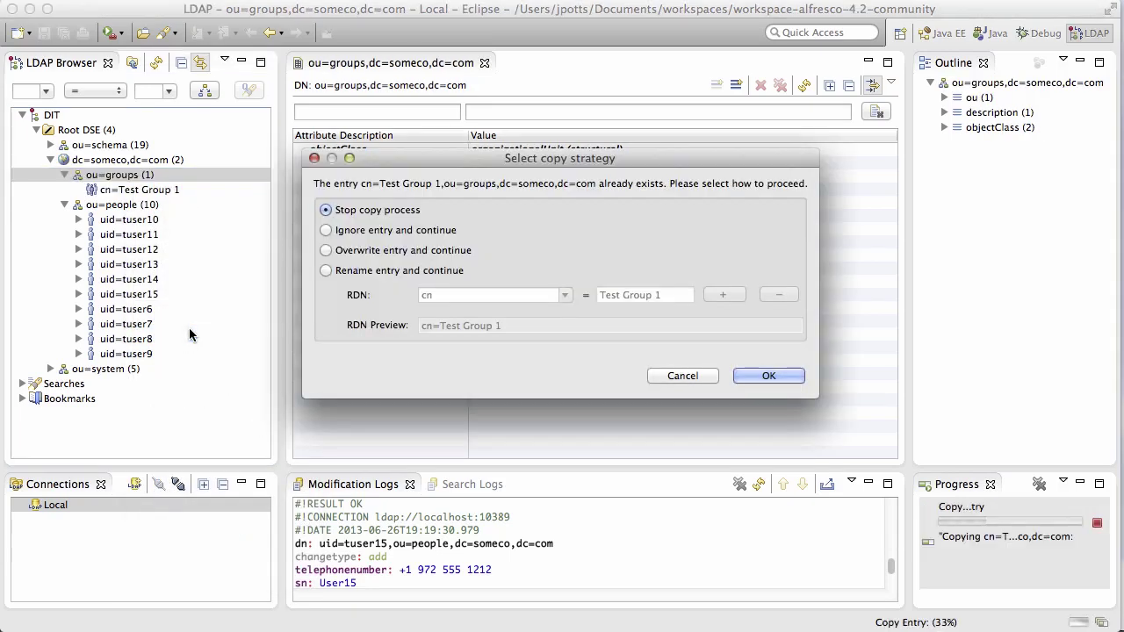
pyautogui.click(366, 271)
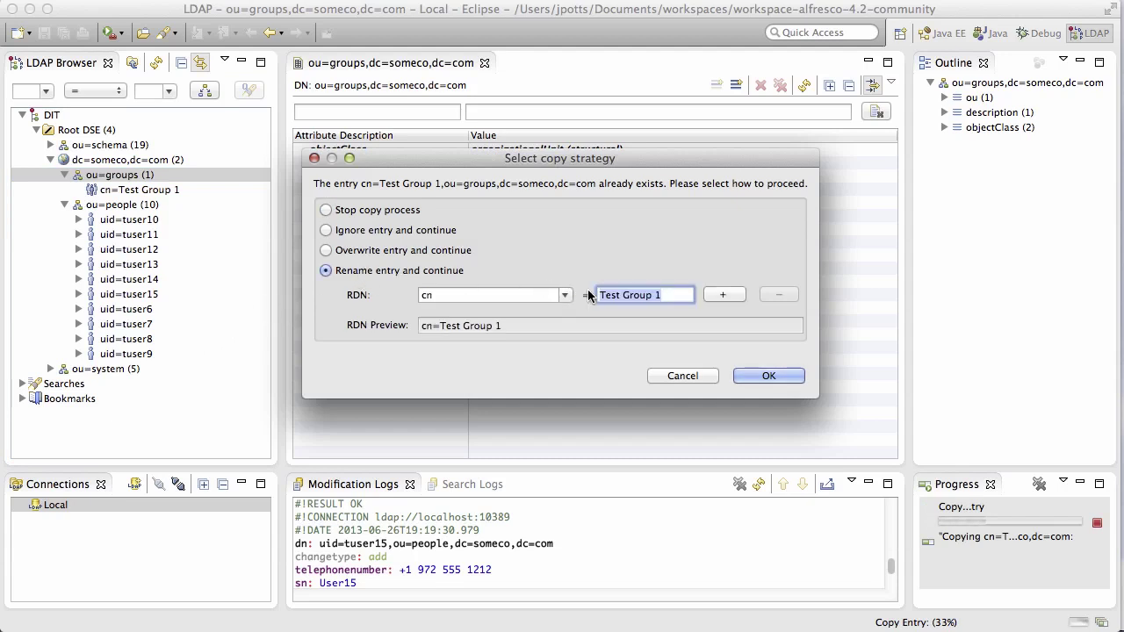
pyautogui.click(667, 294)
pyautogui.press('BackSpace')
pyautogui.write('2')
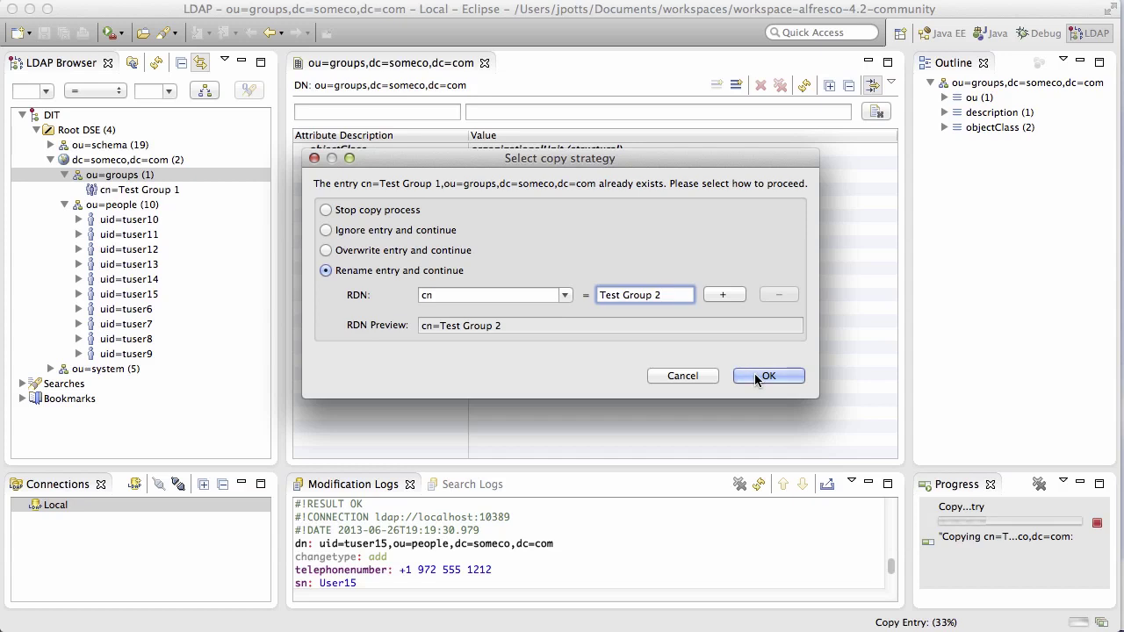
pyautogui.click(755, 378)
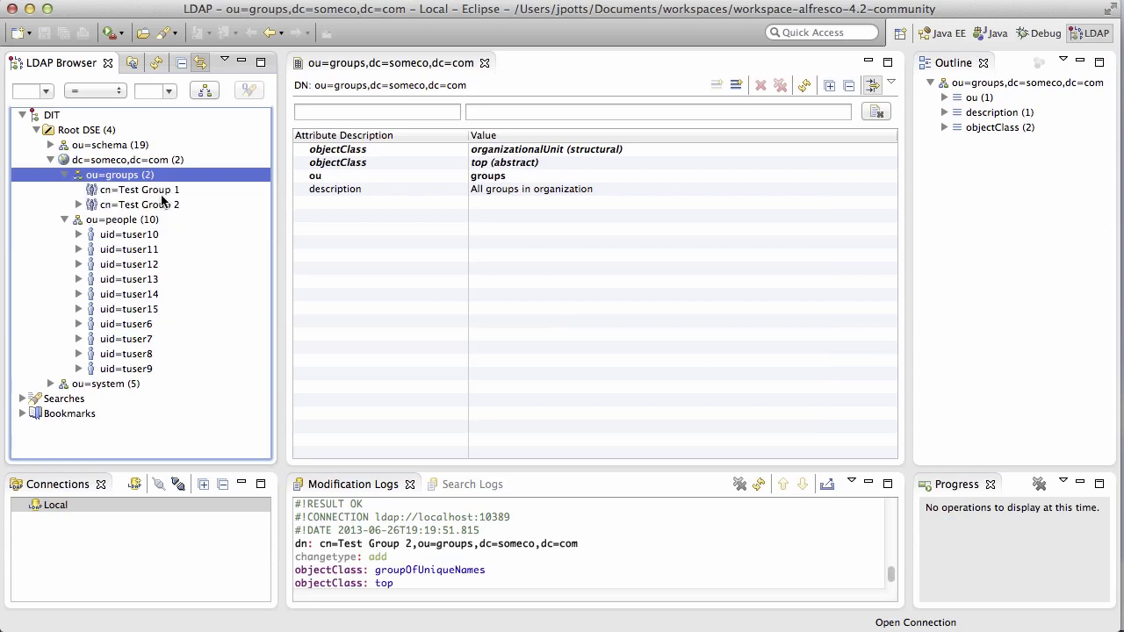
# Open Test Group 1's attributes and filter them by 'uniq'.
pyautogui.click(141, 189)
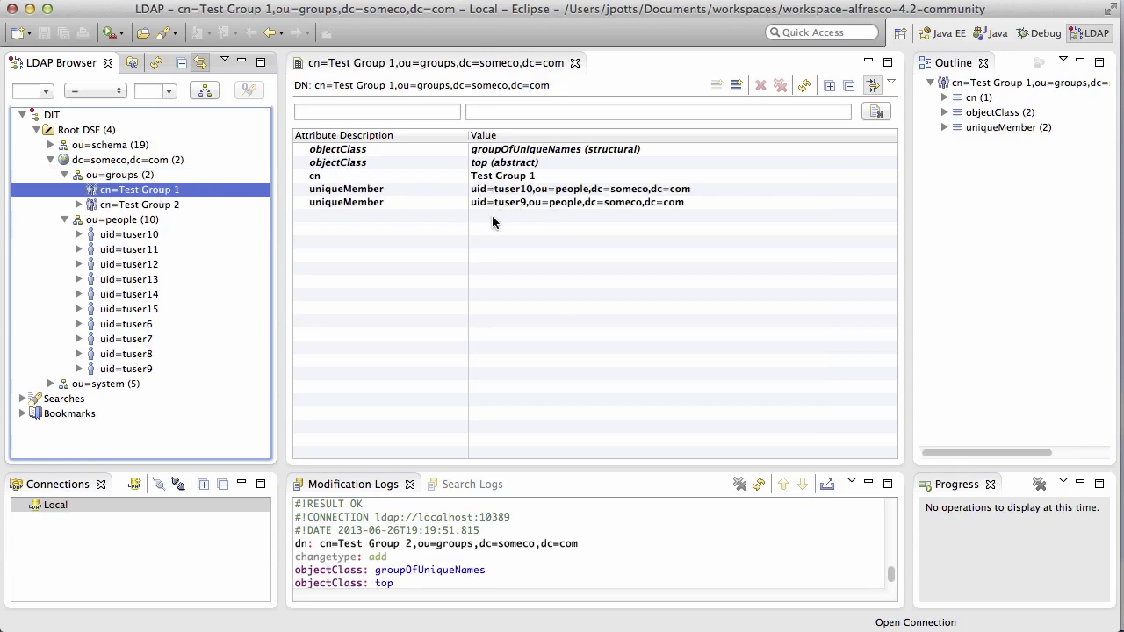
pyautogui.click(376, 109)
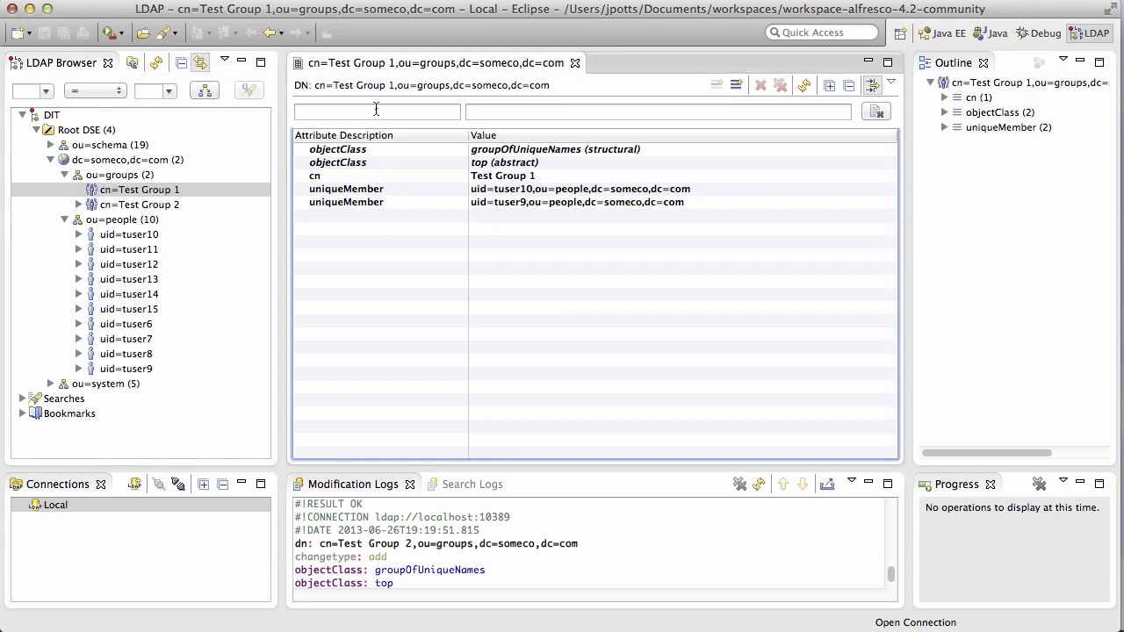
pyautogui.click(376, 110)
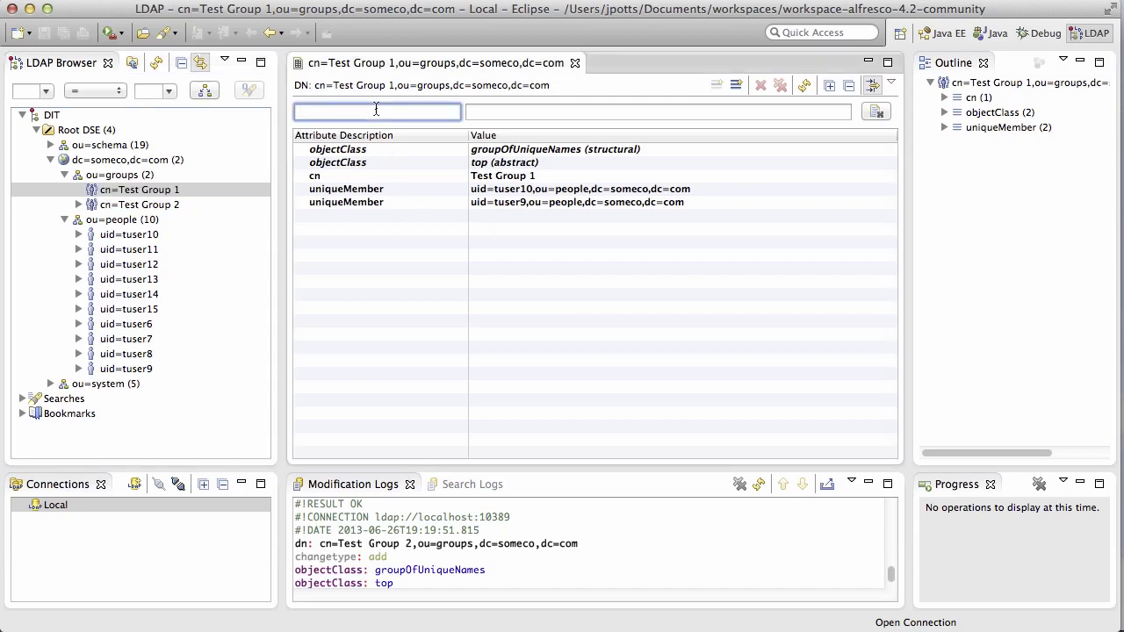
pyautogui.write('uniq')
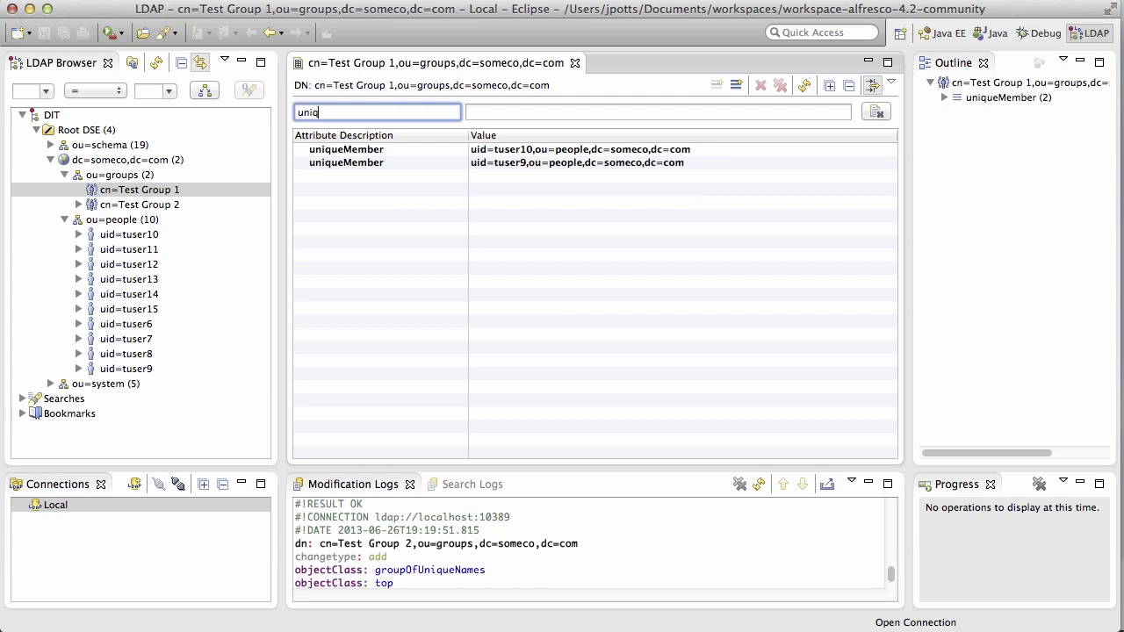
# Add a uniqueMember attribute with value uid=tuser8,ou=people,dc=someco,dc=com to Test Group 1.
pyautogui.click(736, 86)
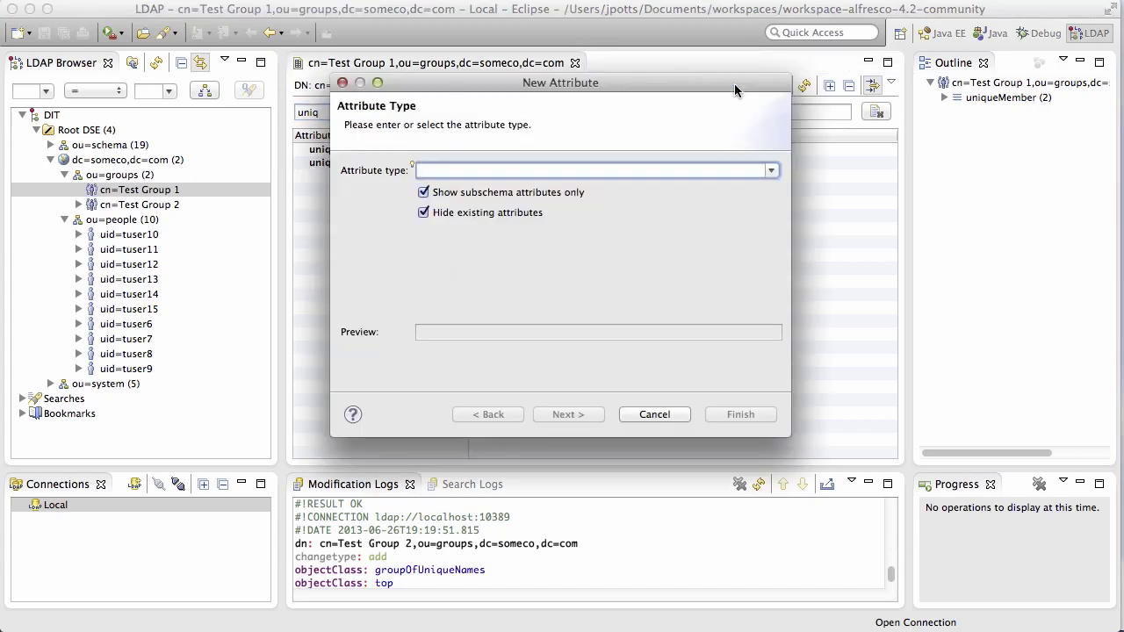
pyautogui.write('un')
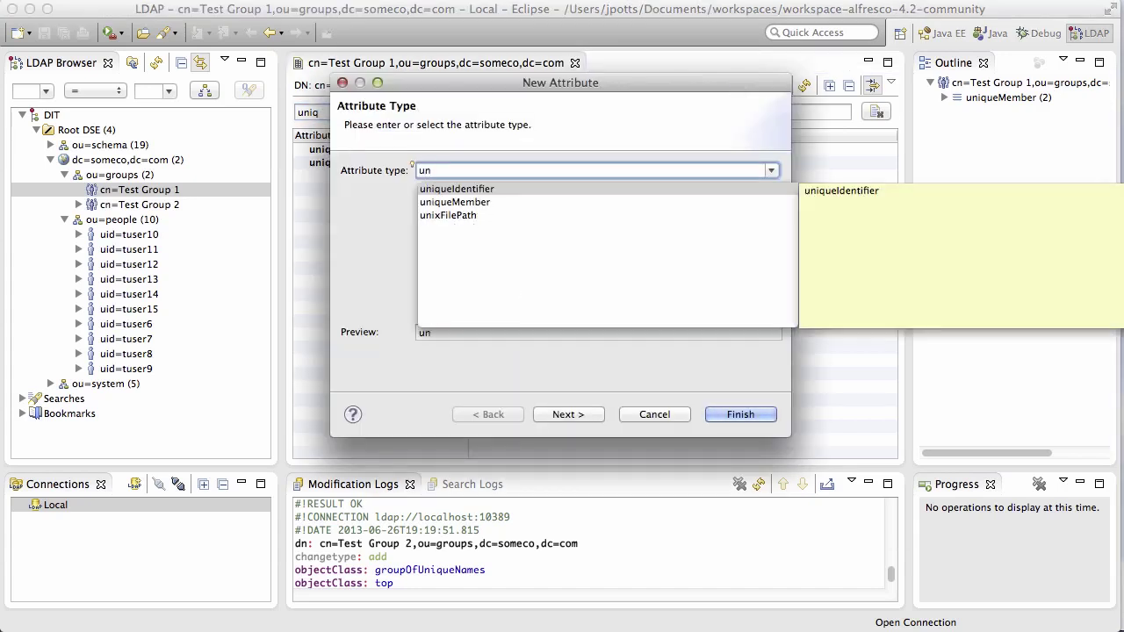
pyautogui.click(475, 203)
pyautogui.doubleClick(476, 205)
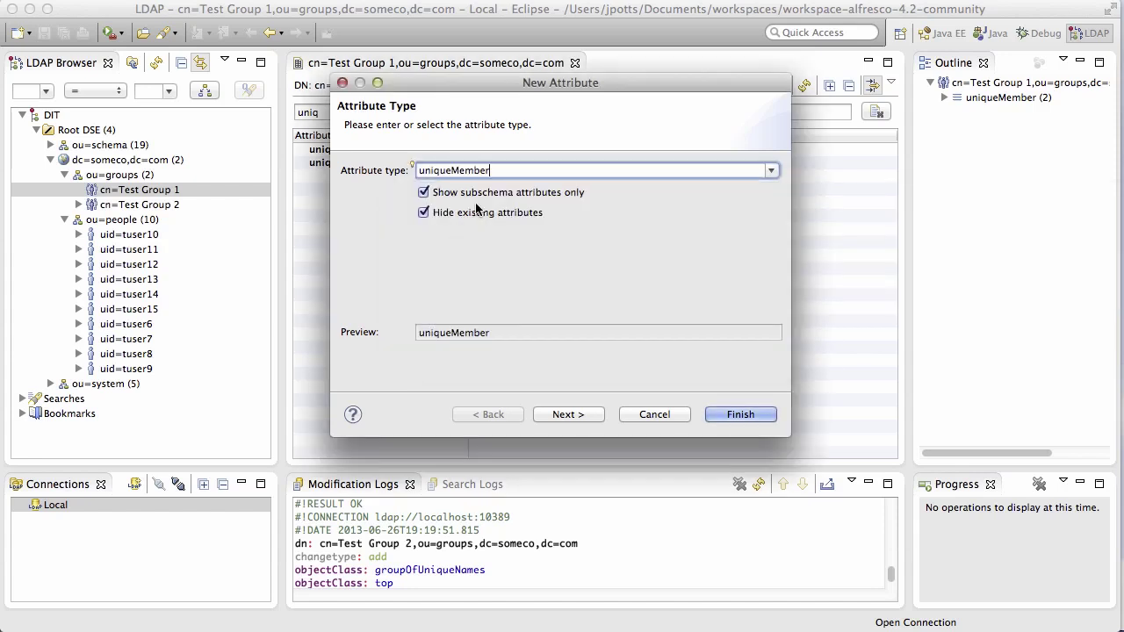
pyautogui.click(740, 414)
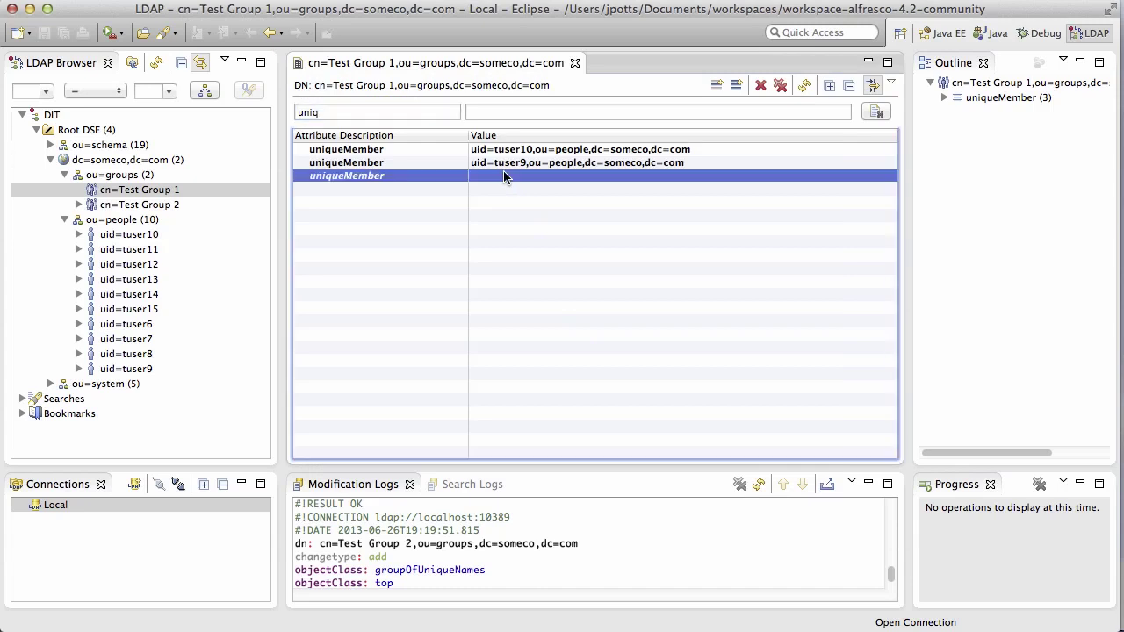
pyautogui.write('uid=tuser8,o')
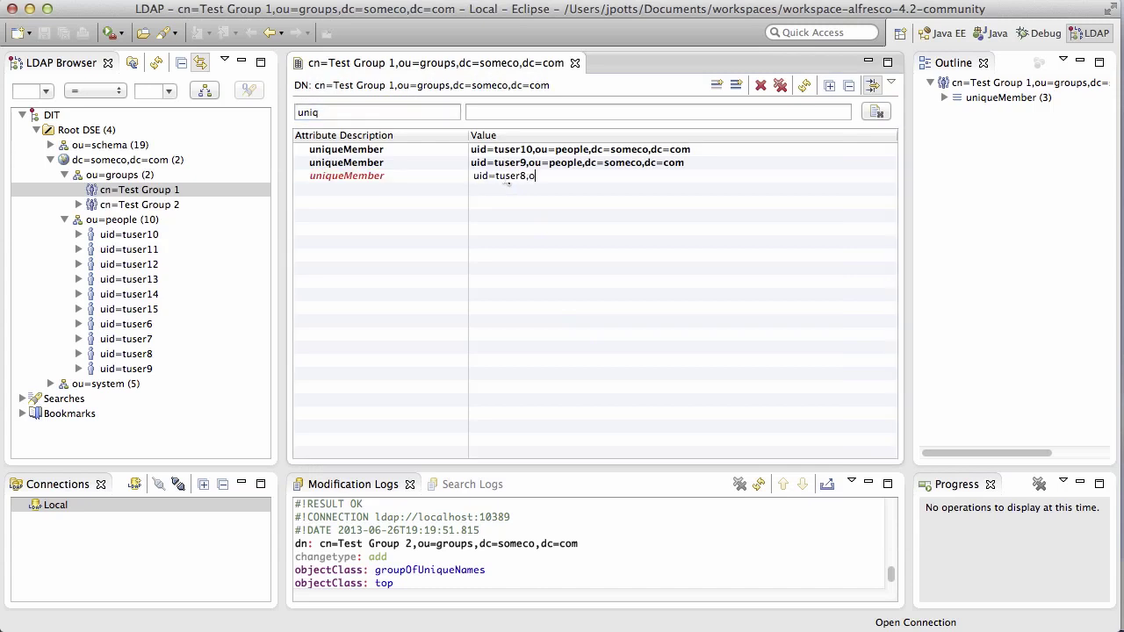
pyautogui.write('u=people,dc=someco,dc=com')
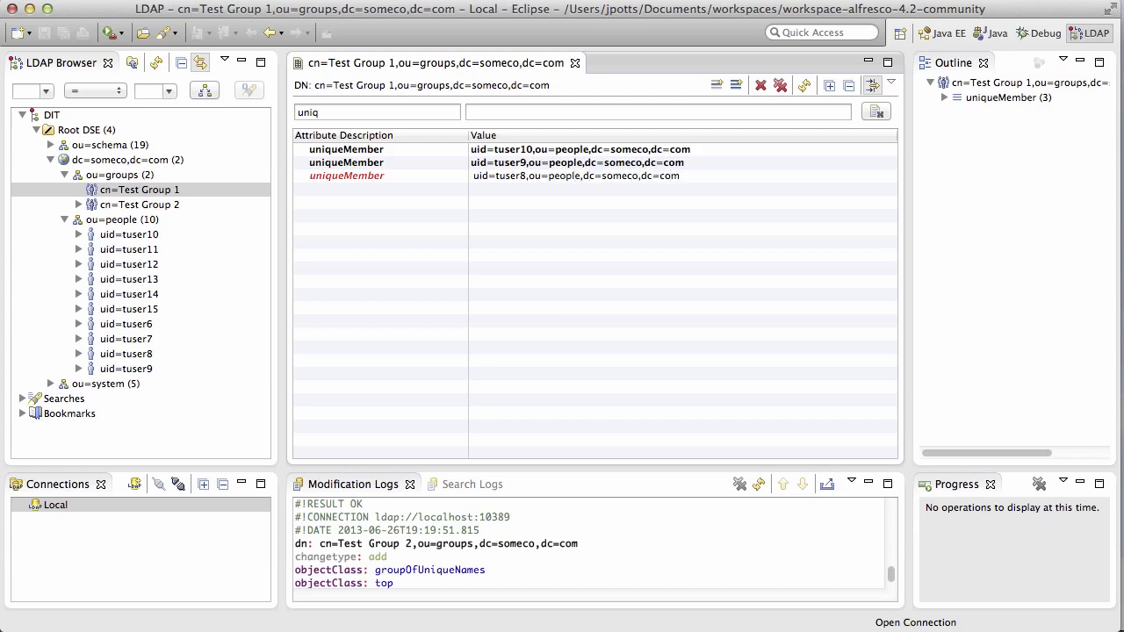
pyautogui.press('Return')
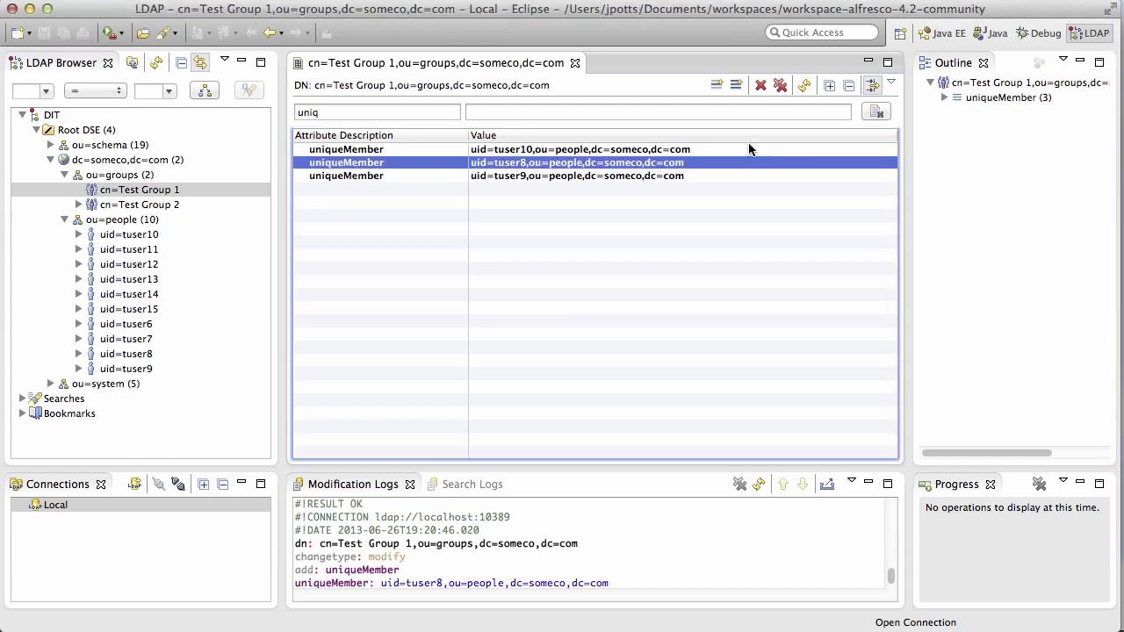
# In Chrome, sign in to Alfresco Share as the new LDAP user tuser15 with its password.
pyautogui.press('super+Tab')
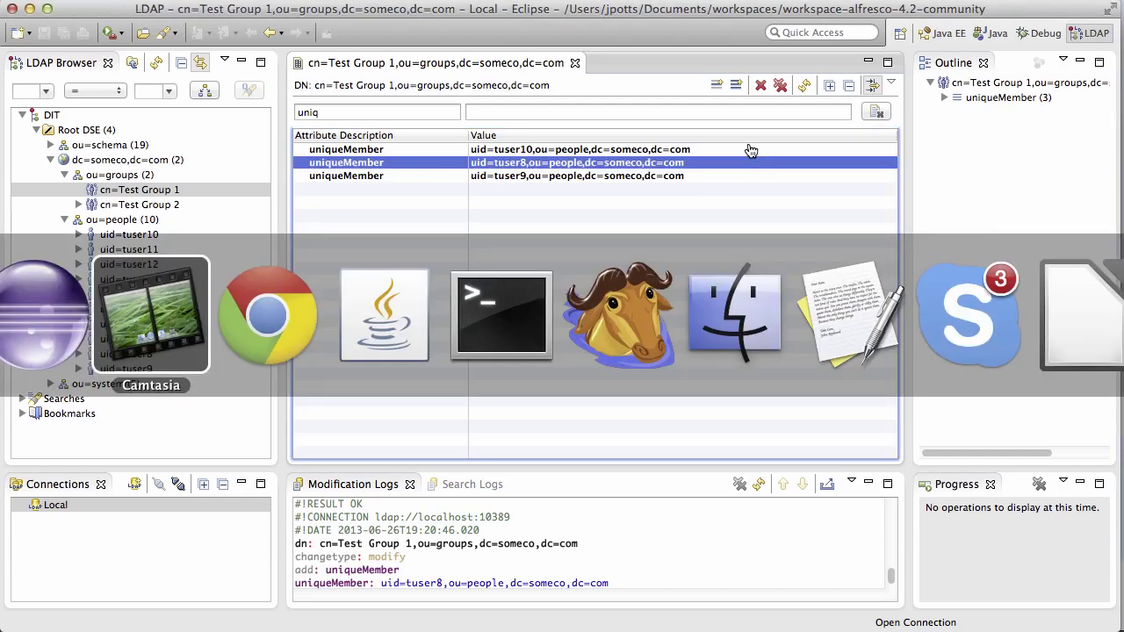
pyautogui.press('super+Tab')
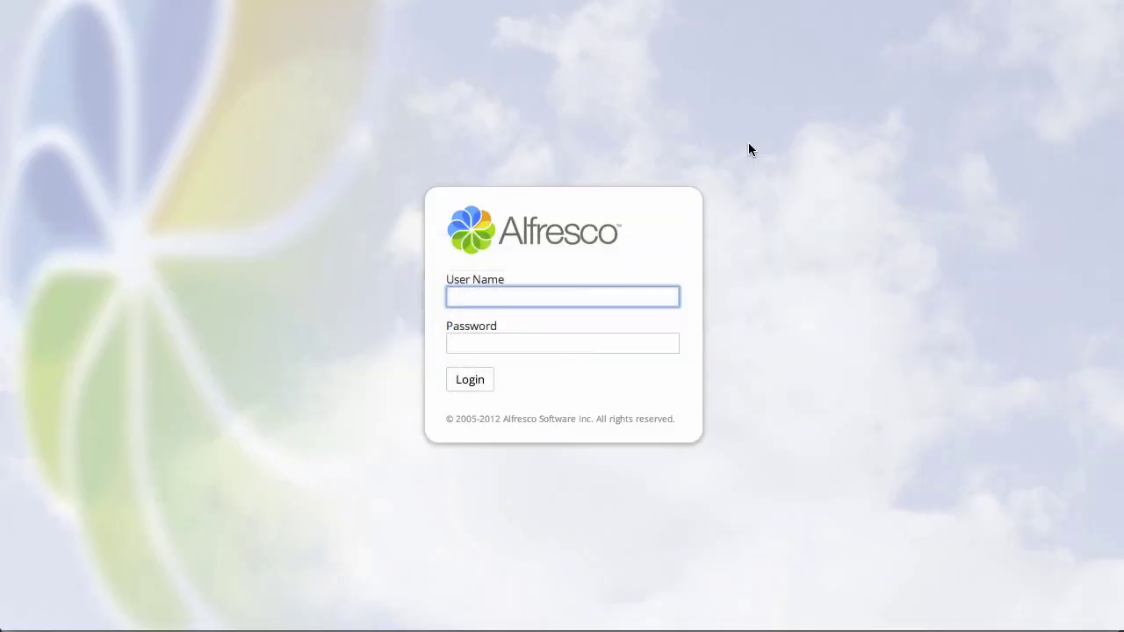
pyautogui.write('tuser15')
pyautogui.press('Tab')
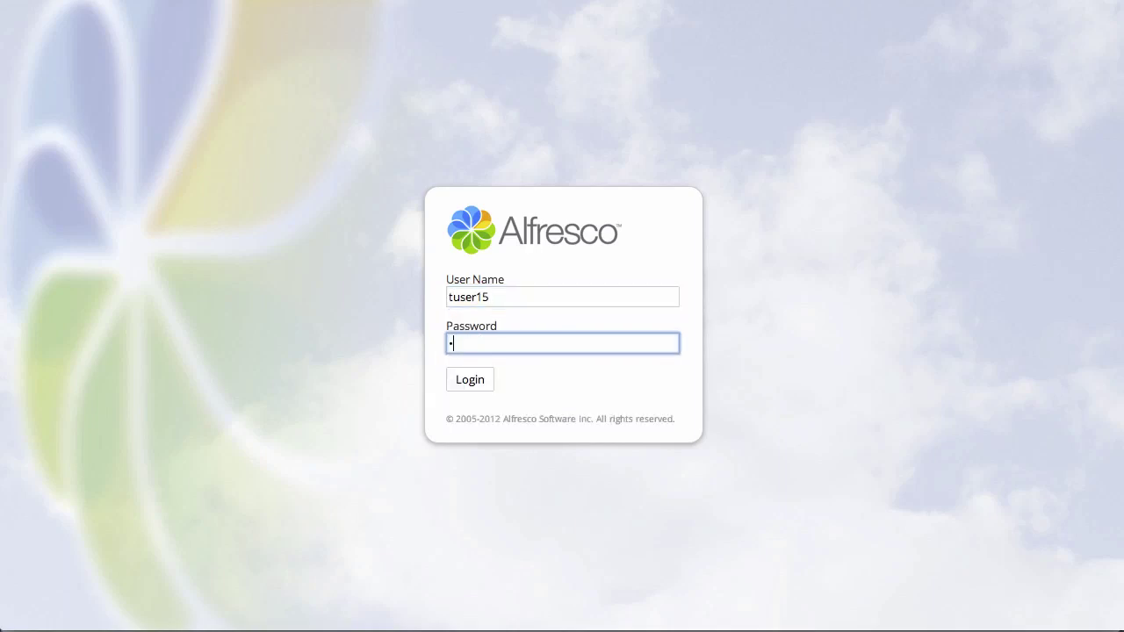
pyautogui.write('password')
pyautogui.press('Return')
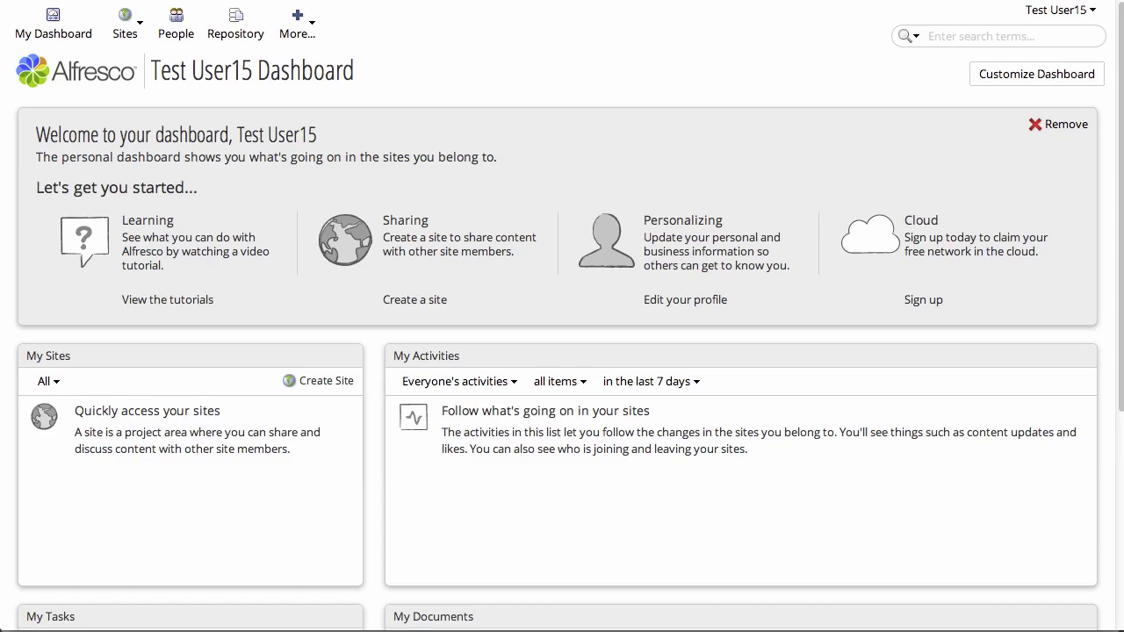
pyautogui.click(1045, 14)
# Log out of tuser15 and sign back in as admin with the admin password.
pyautogui.click(878, 187)
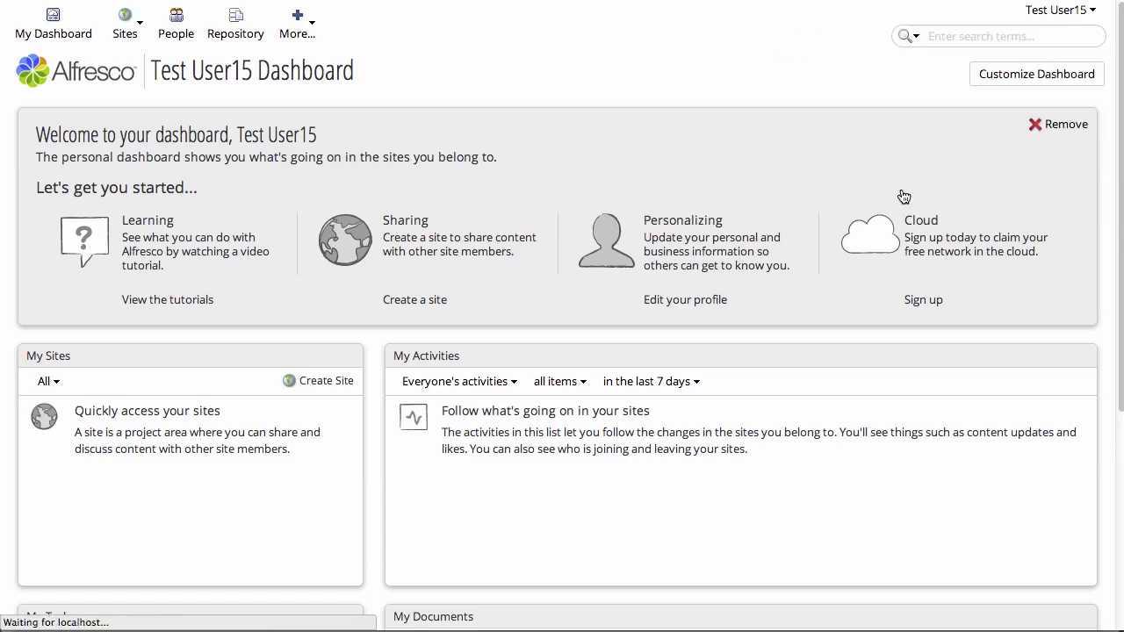
pyautogui.write('admin')
pyautogui.press('Tab')
pyautogui.write('admin')
pyautogui.press('Return')
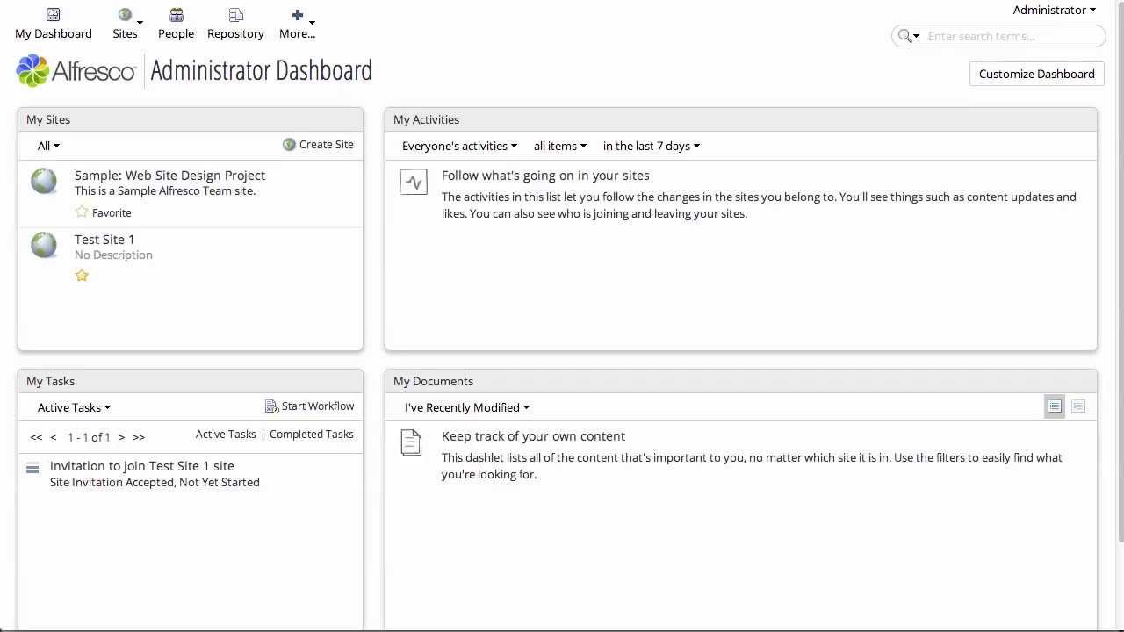
# Search the Admin Console users for 'test' and review the synced test users.
pyautogui.click(303, 21)
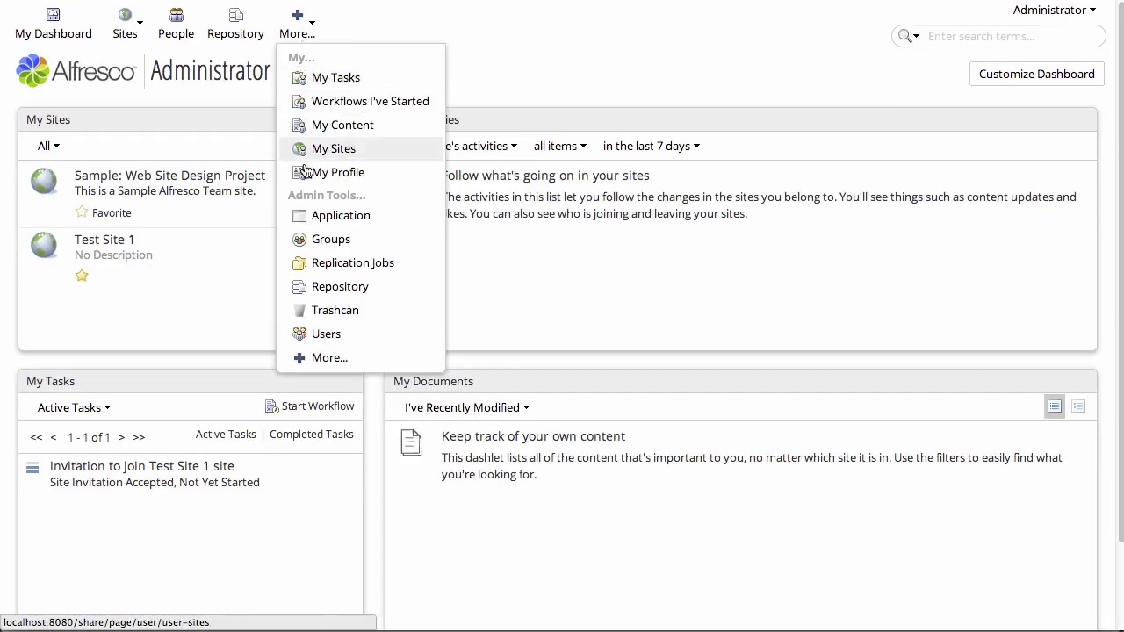
pyautogui.click(333, 343)
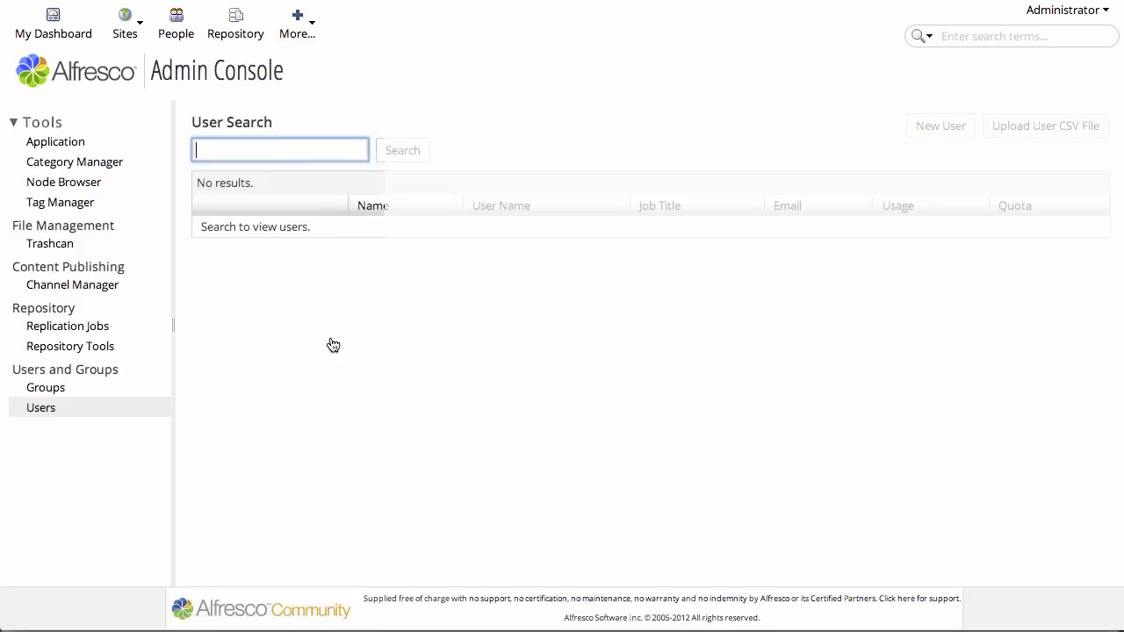
pyautogui.write('test')
pyautogui.press('Return')
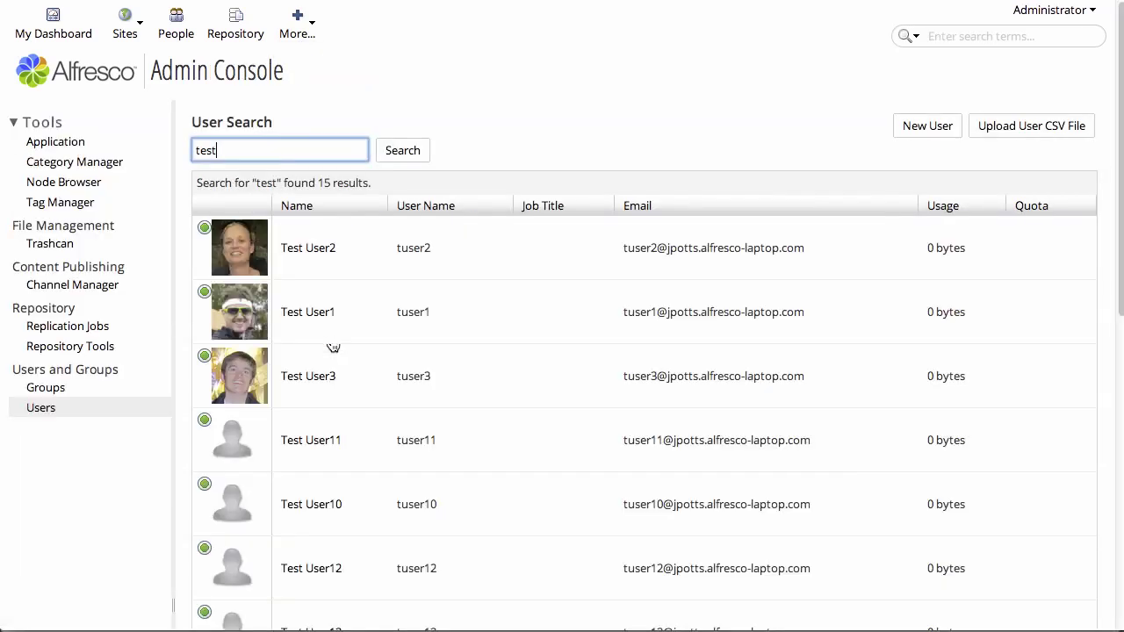
pyautogui.scroll(-2, 496, 505)
pyautogui.scroll(-8, 496, 505)
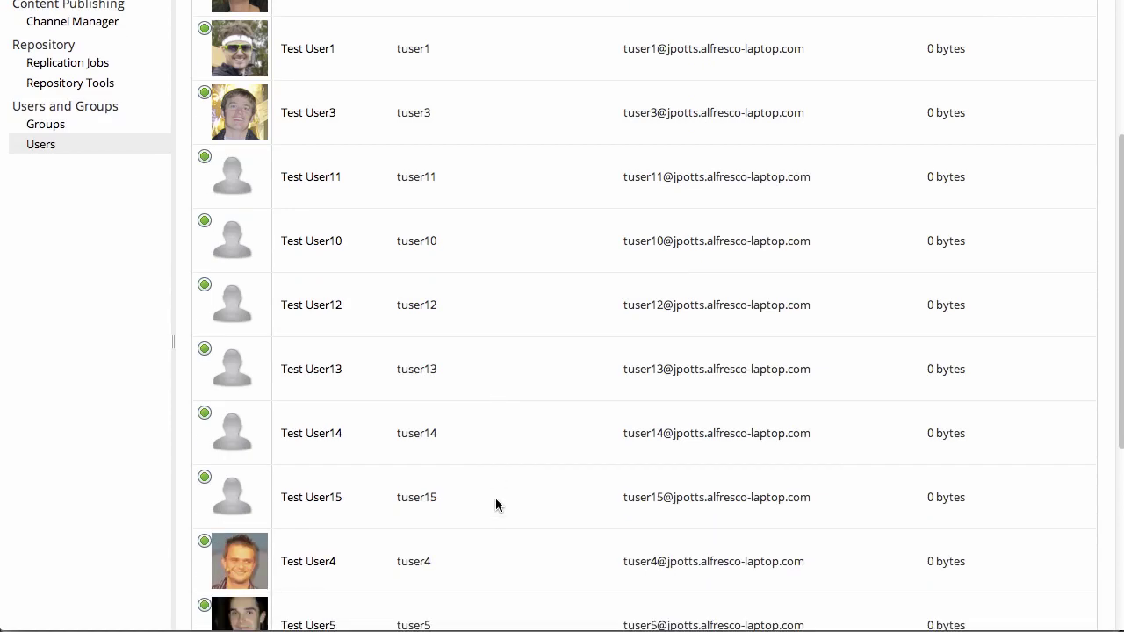
pyautogui.scroll(-5, 496, 505)
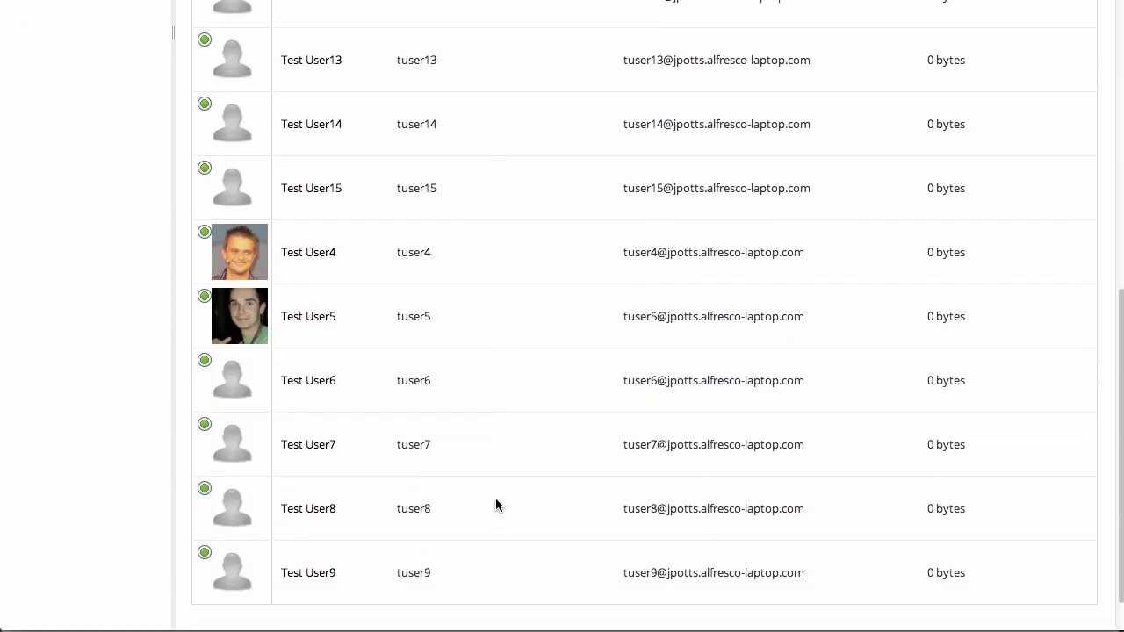
pyautogui.scroll(15, 495, 504)
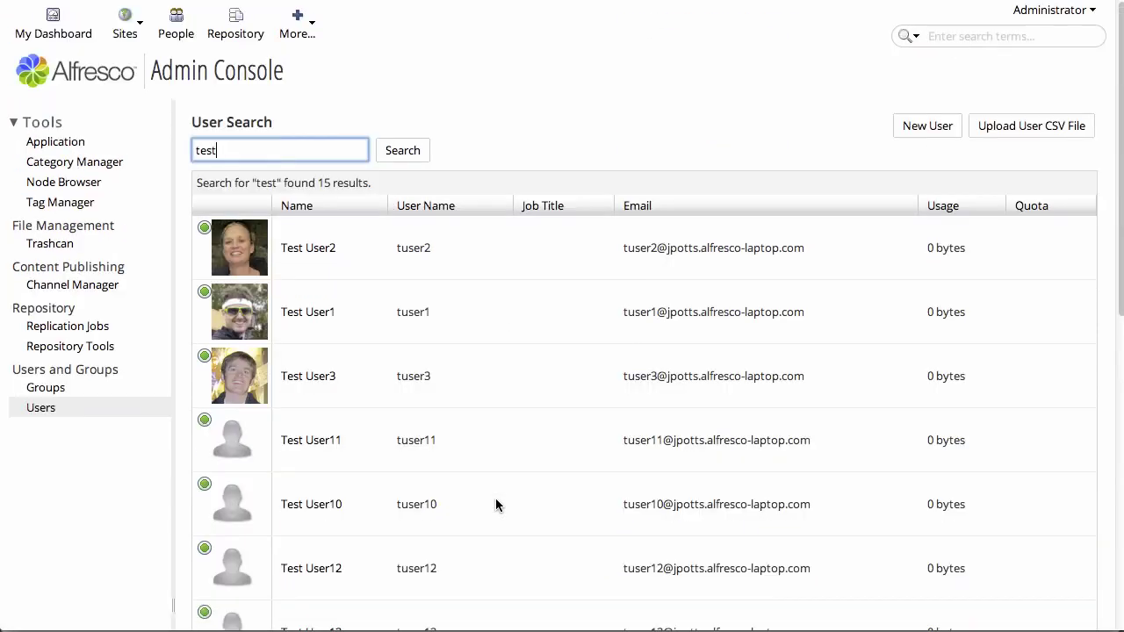
# Browse the Admin Console groups and show Test Group 2's members.
pyautogui.click(299, 27)
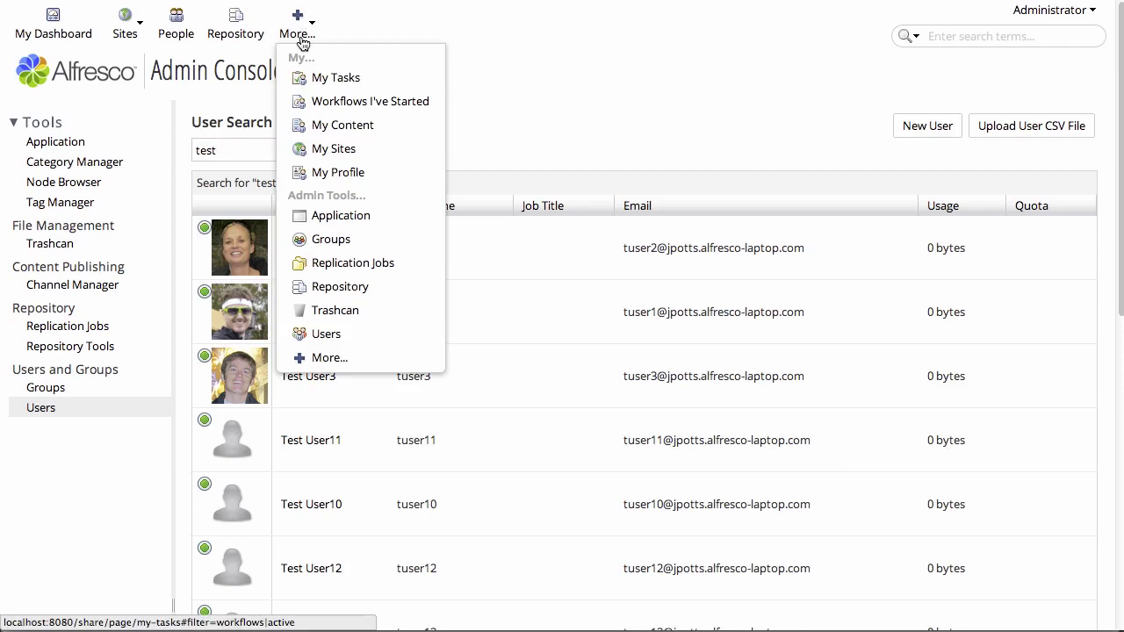
pyautogui.click(343, 243)
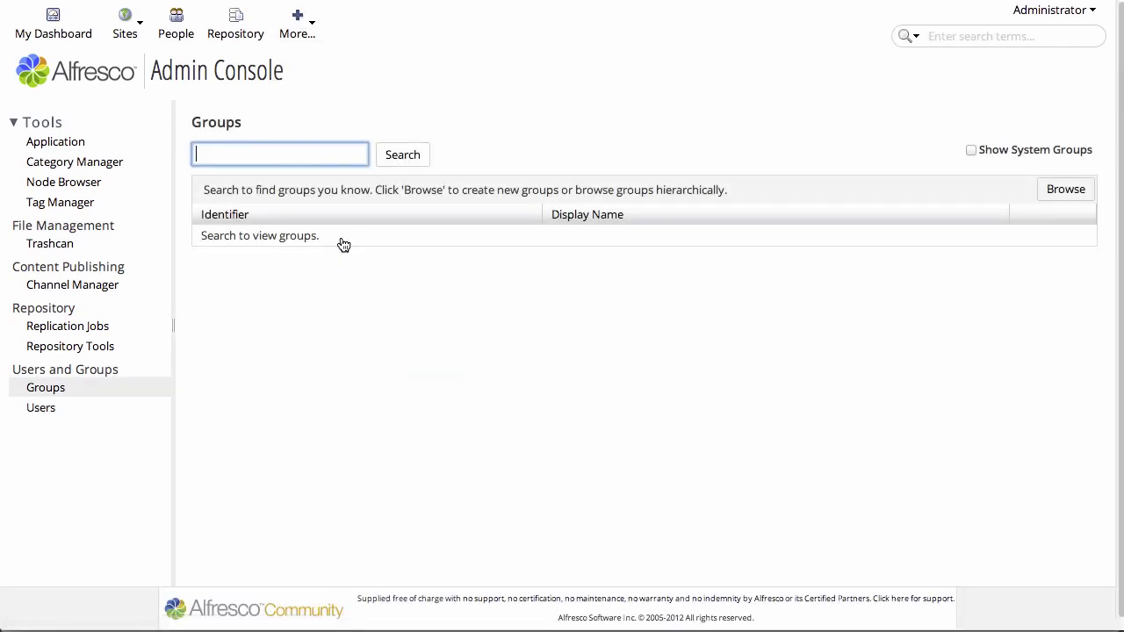
pyautogui.click(1067, 190)
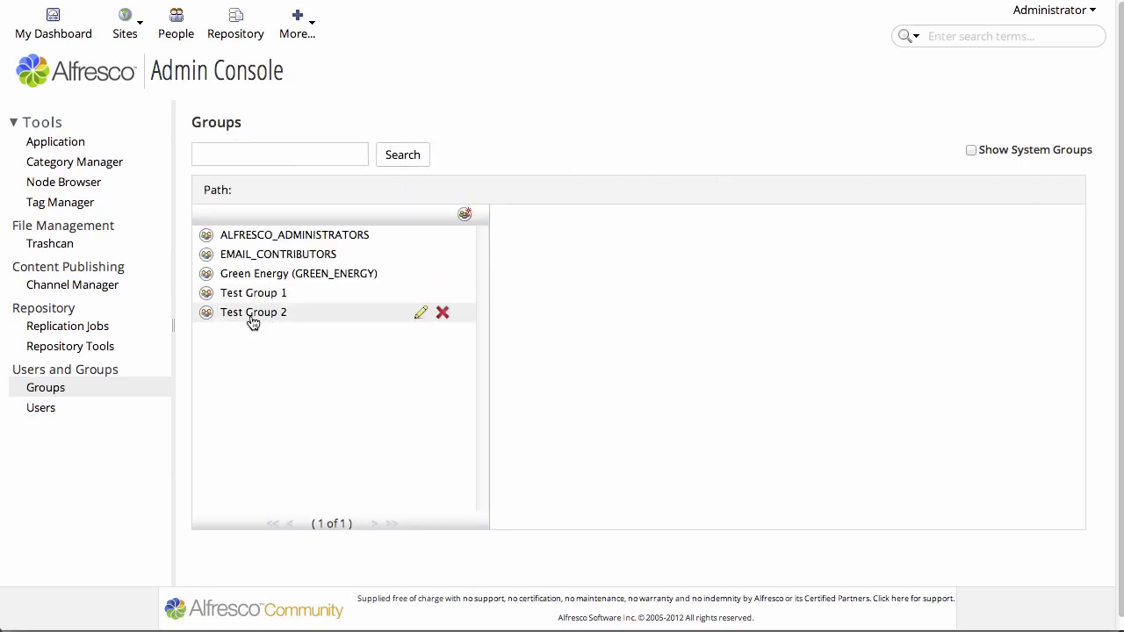
pyautogui.click(253, 314)
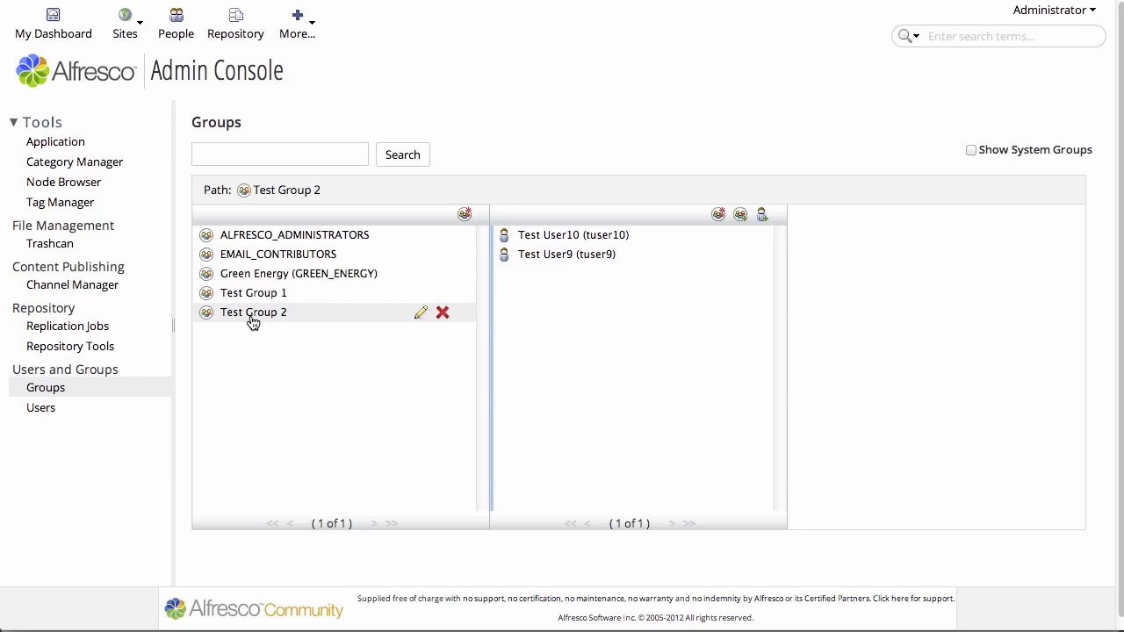